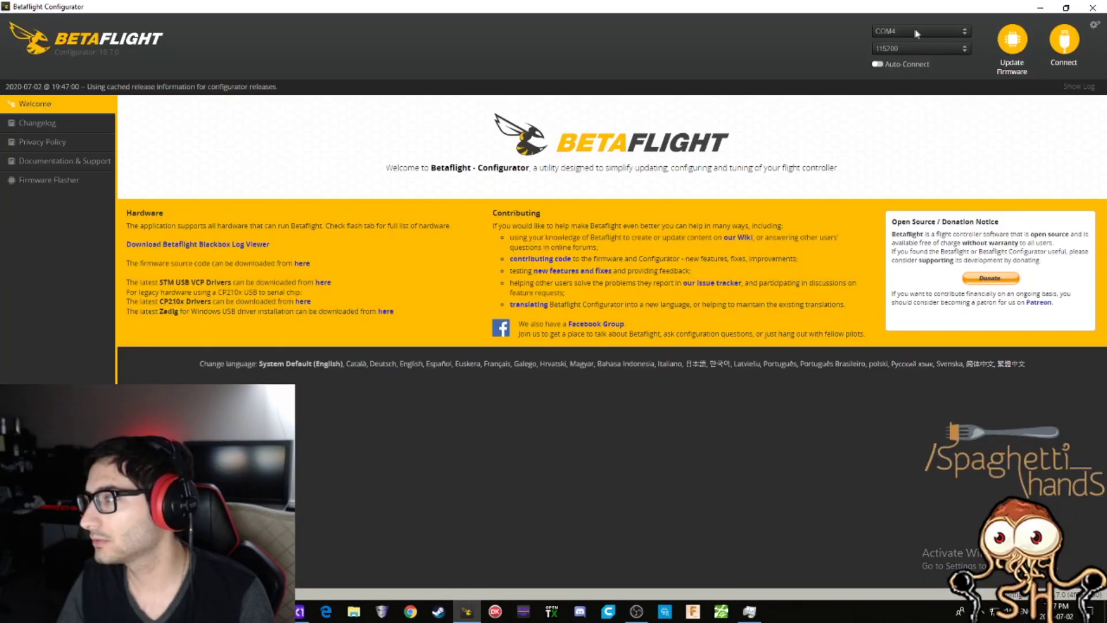
- Connect to the flight controller on COM4 and open its command line
{"action": "left_click", "coordinate": [915, 33]}
{"action": "left_click", "coordinate": [895, 33]}
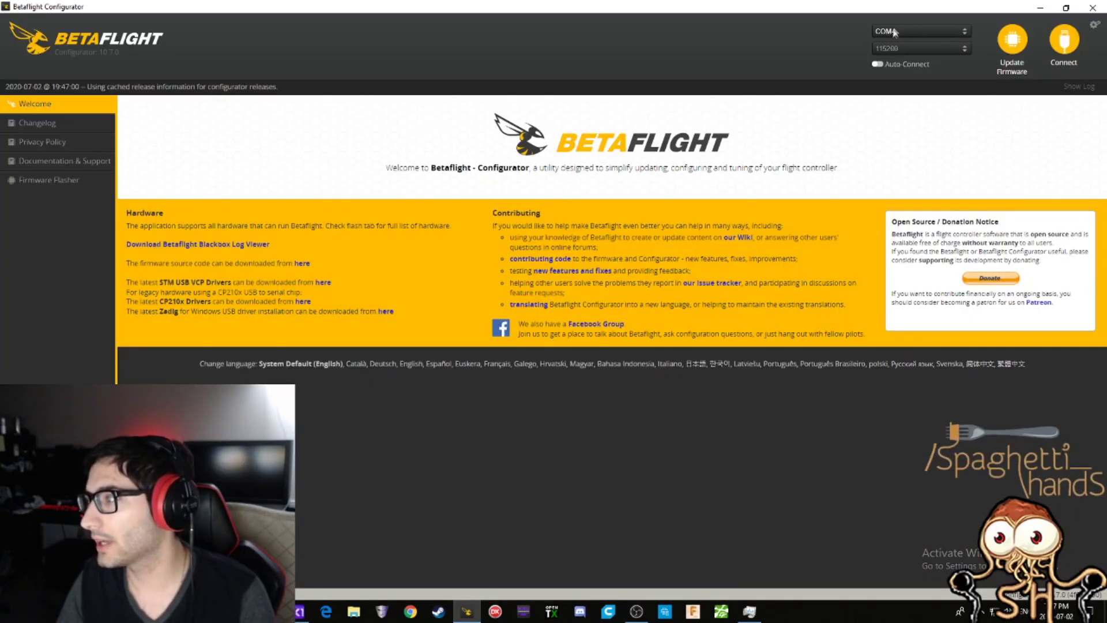
{"action": "left_click", "coordinate": [1055, 45]}
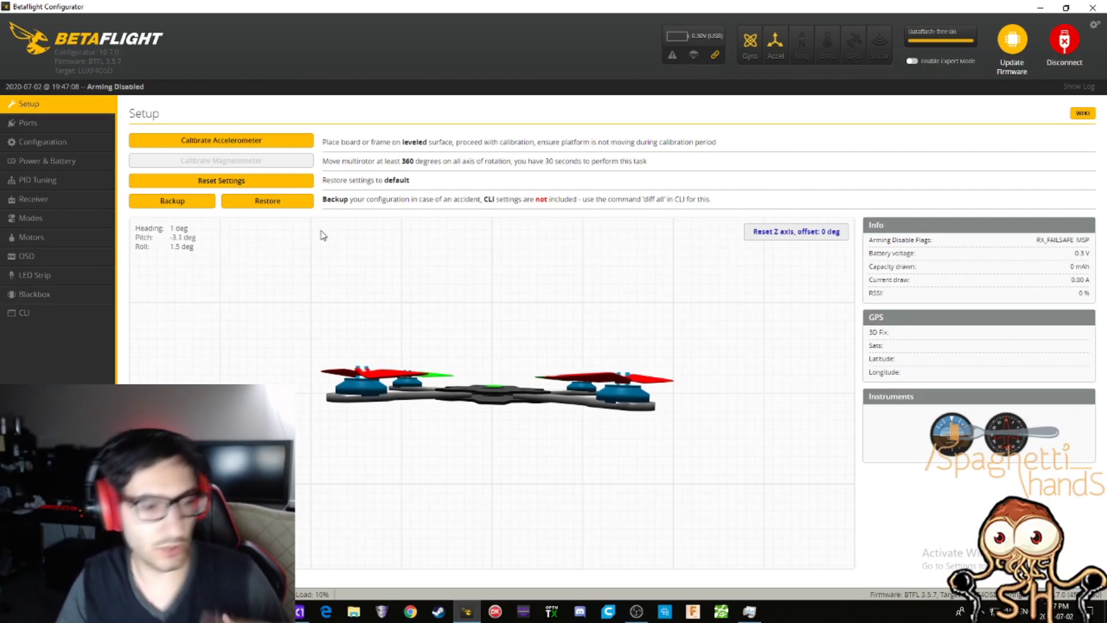
{"action": "left_click", "coordinate": [62, 320]}
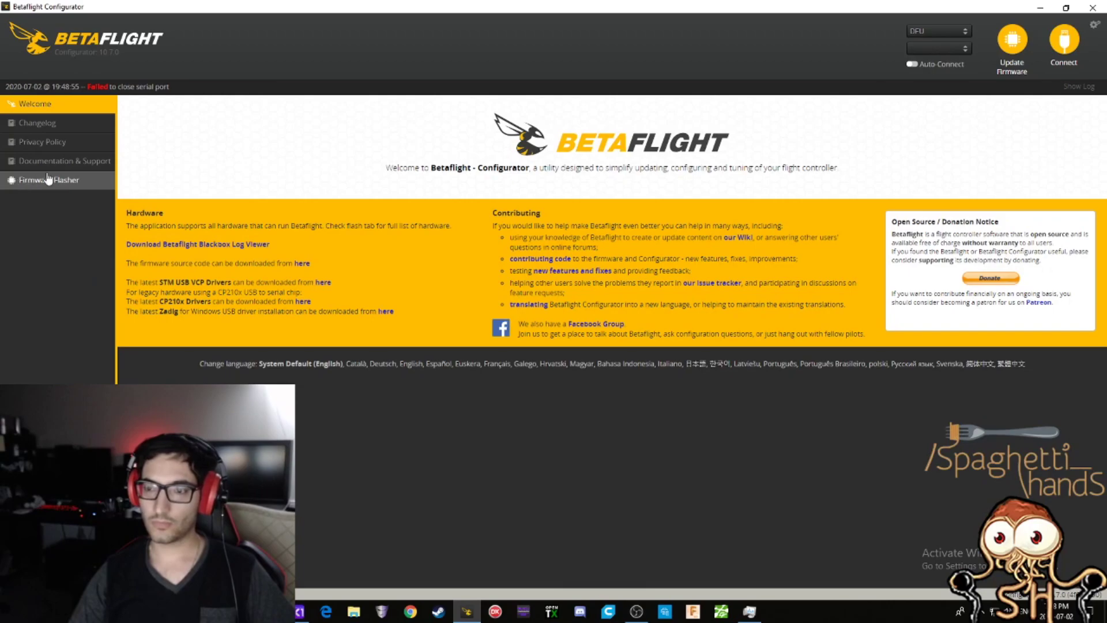
- Flash firmware version 4.2.0 for the LUXF4OSD target onto the board in DFU mode
{"action": "left_click", "coordinate": [47, 180]}
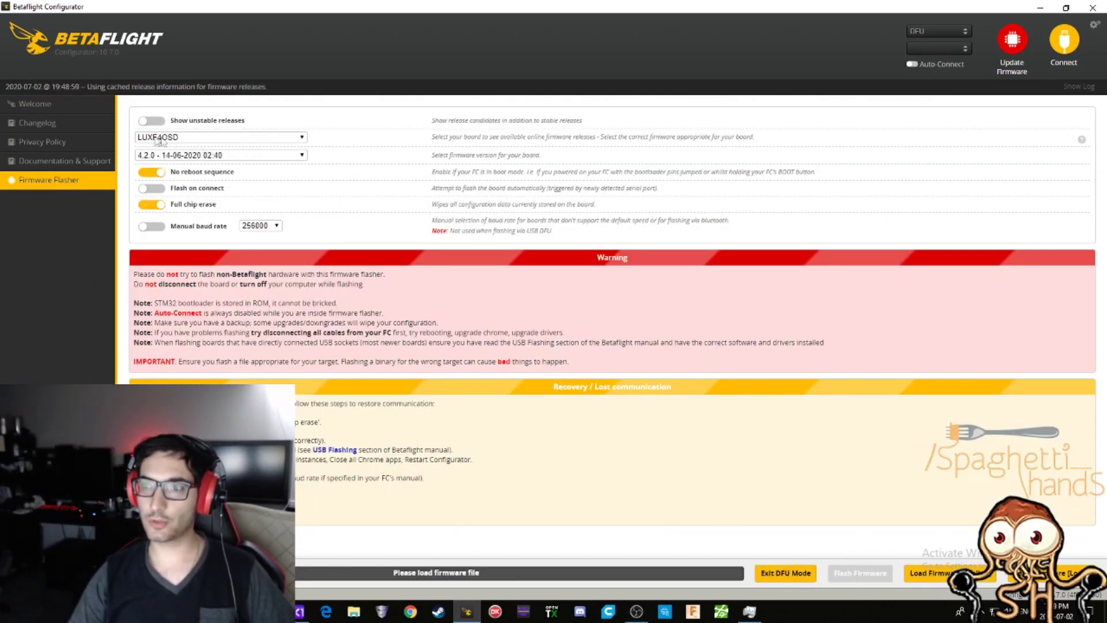
{"action": "left_click", "coordinate": [179, 143]}
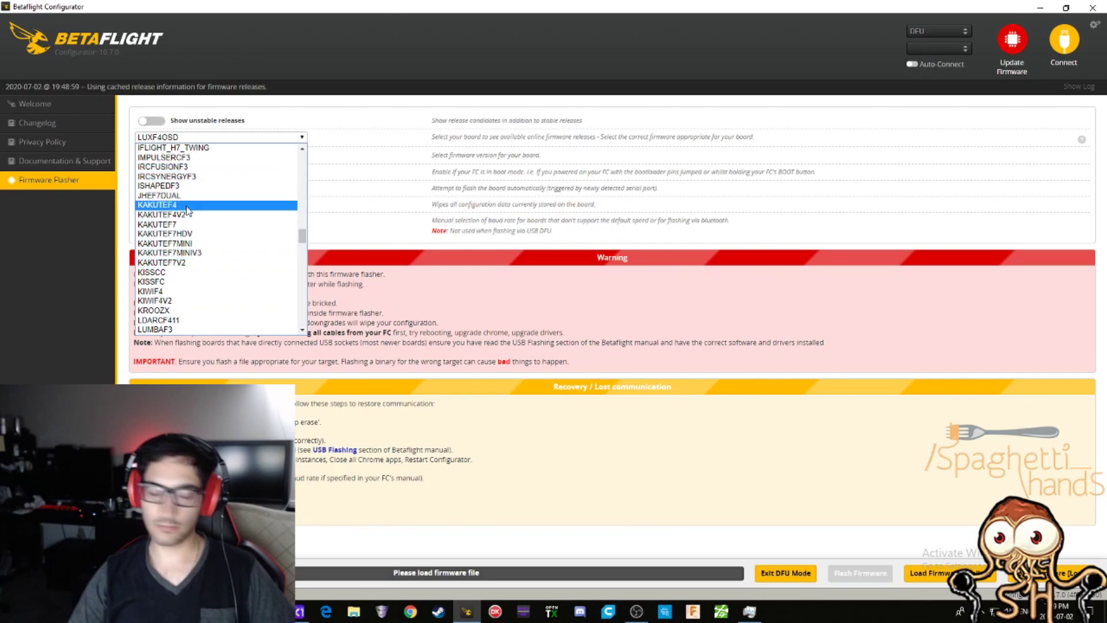
{"action": "left_click", "coordinate": [374, 196]}
{"action": "left_click", "coordinate": [213, 155]}
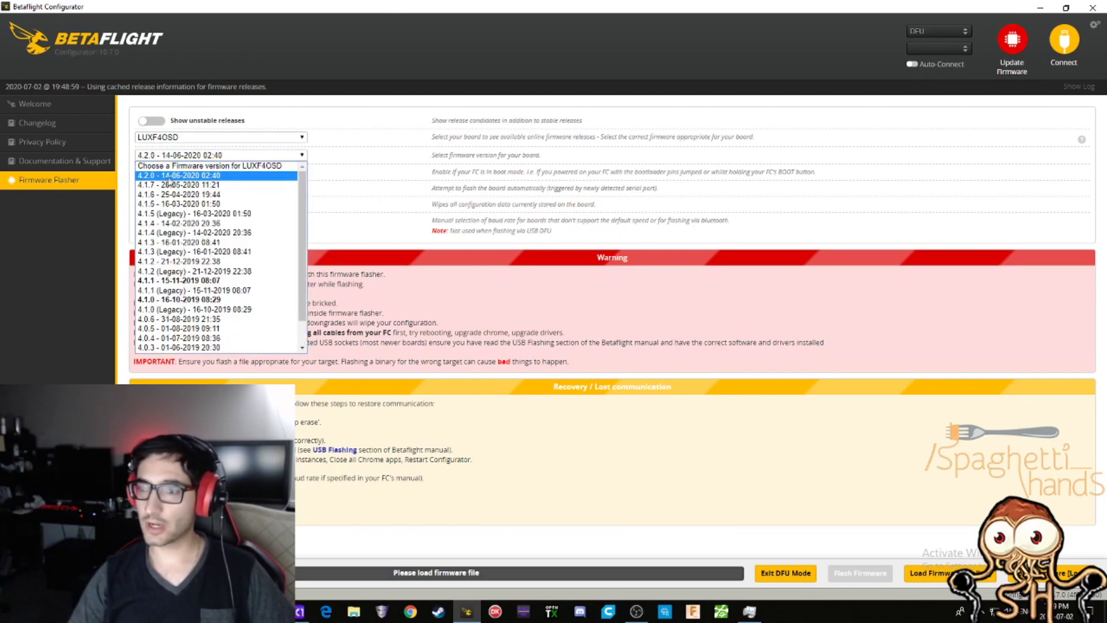
{"action": "left_click", "coordinate": [169, 180]}
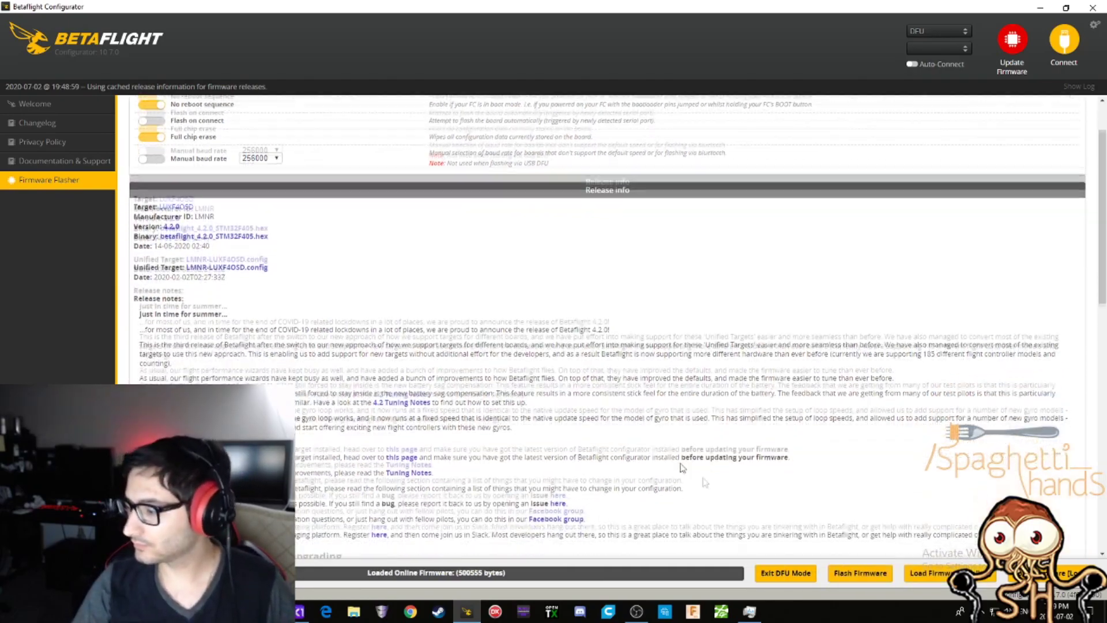
{"action": "scroll", "coordinate": [692, 473], "scroll_direction": "down", "scroll_amount": 10}
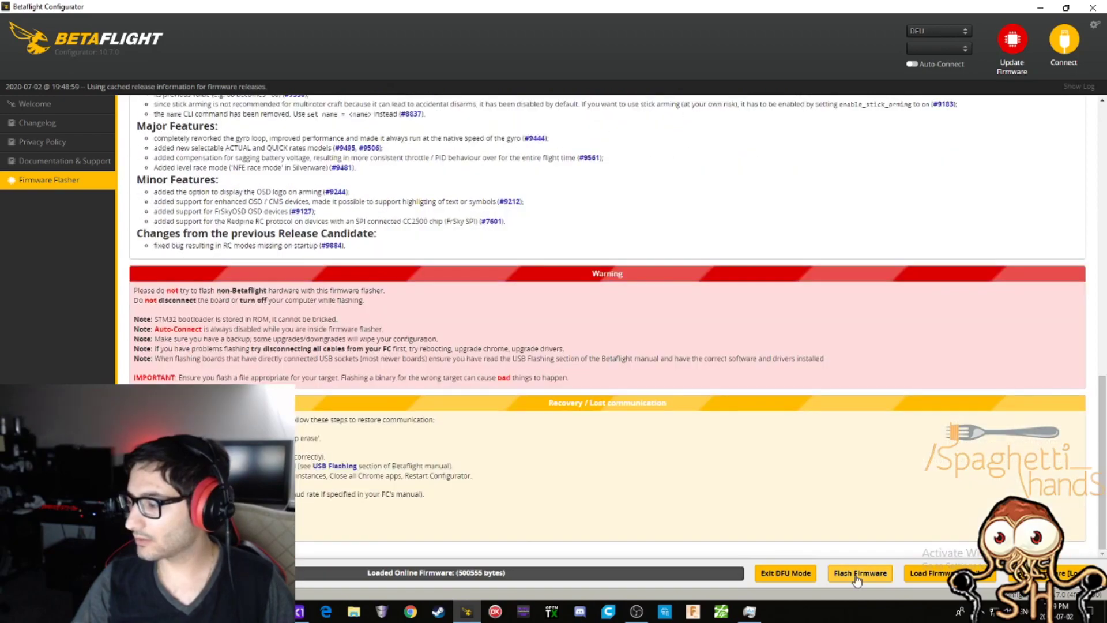
{"action": "left_click", "coordinate": [858, 574]}
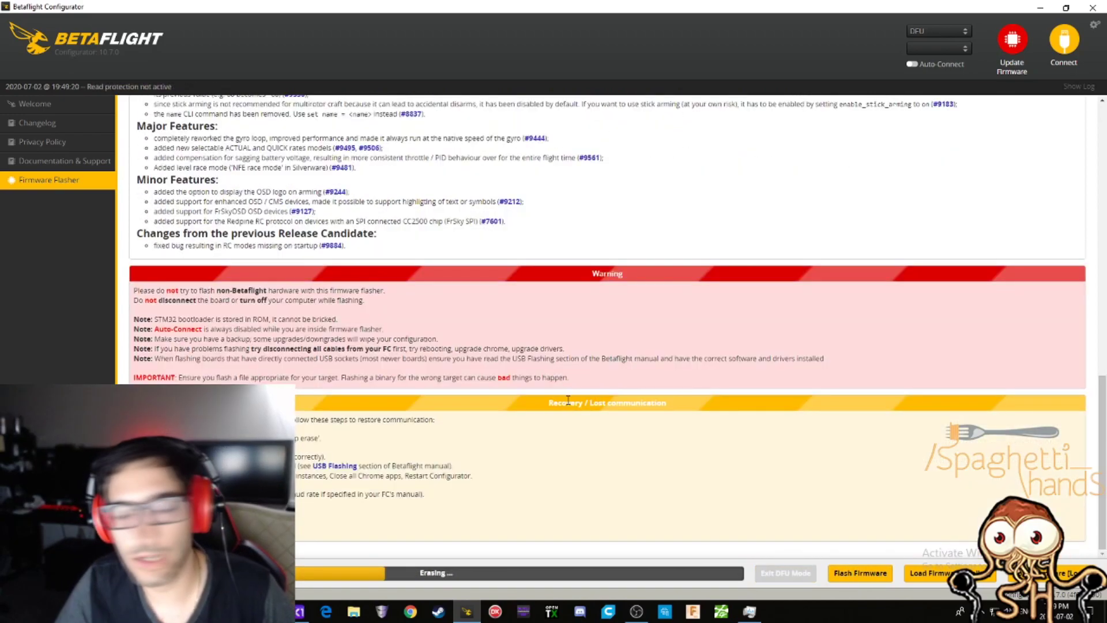
- Examine the firmware's release info, including the reference to the 4.2 Tuning Notes
{"action": "scroll", "coordinate": [568, 400], "scroll_direction": "up", "scroll_amount": 15}
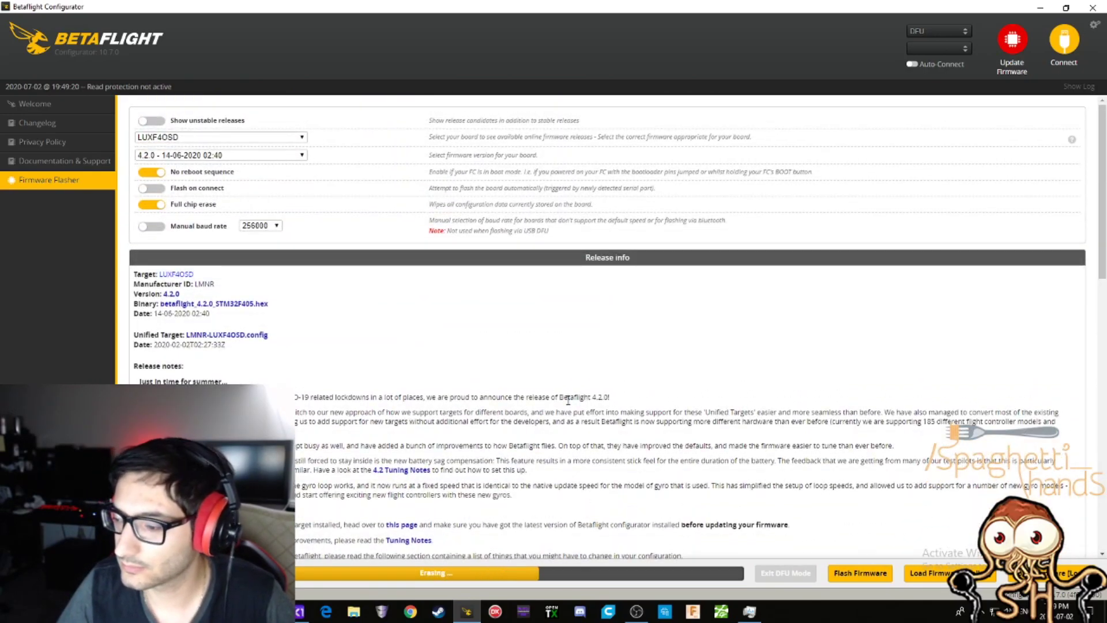
{"action": "scroll", "coordinate": [568, 400], "scroll_direction": "down", "scroll_amount": 1}
{"action": "mouse_move", "coordinate": [368, 412]}
{"action": "left_mouse_down"}
{"action": "mouse_move", "coordinate": [448, 414]}
{"action": "mouse_move", "coordinate": [434, 413]}
{"action": "left_mouse_up"}
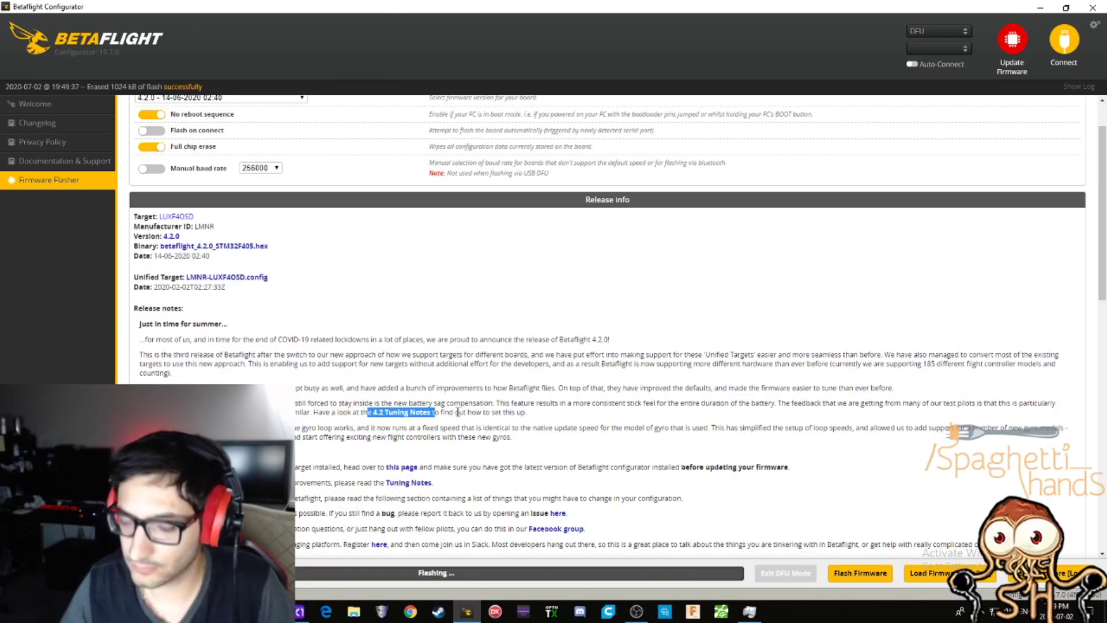
{"action": "left_click", "coordinate": [491, 412]}
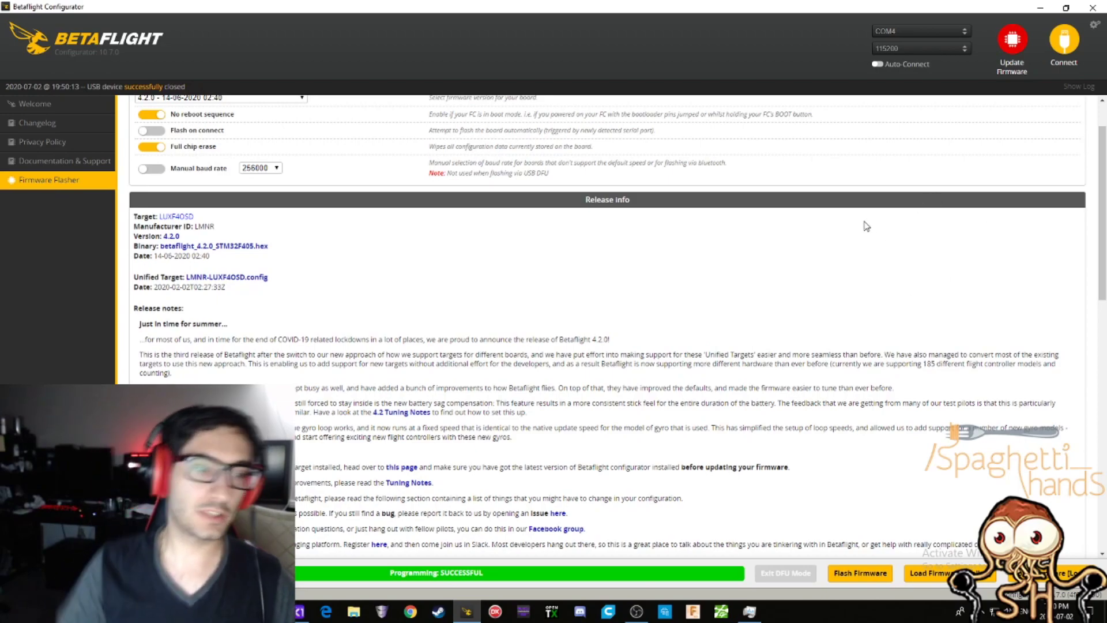
- Apply the board's custom defaults and reconnect to the flight controller
{"action": "scroll", "coordinate": [703, 432], "scroll_direction": "up", "scroll_amount": 2}
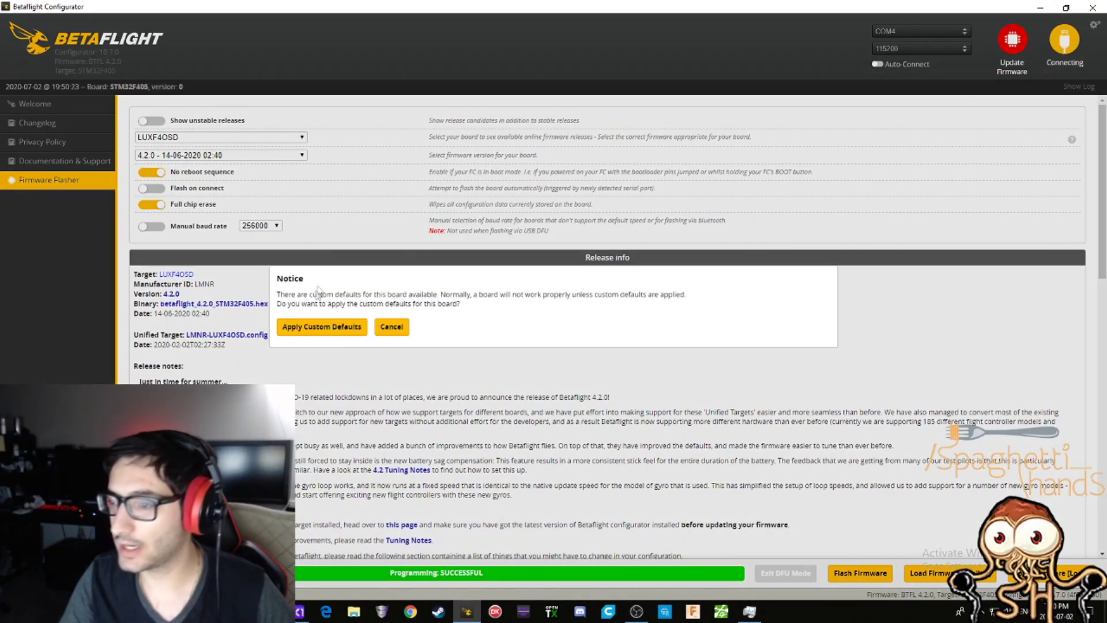
{"action": "left_click", "coordinate": [324, 328]}
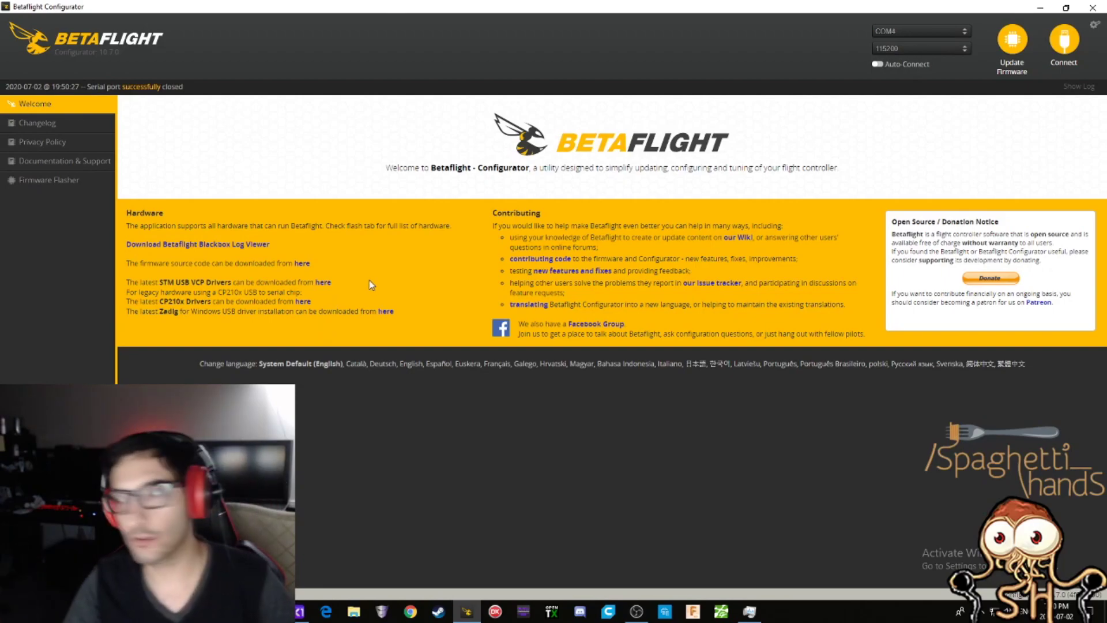
{"action": "left_click", "coordinate": [1064, 39]}
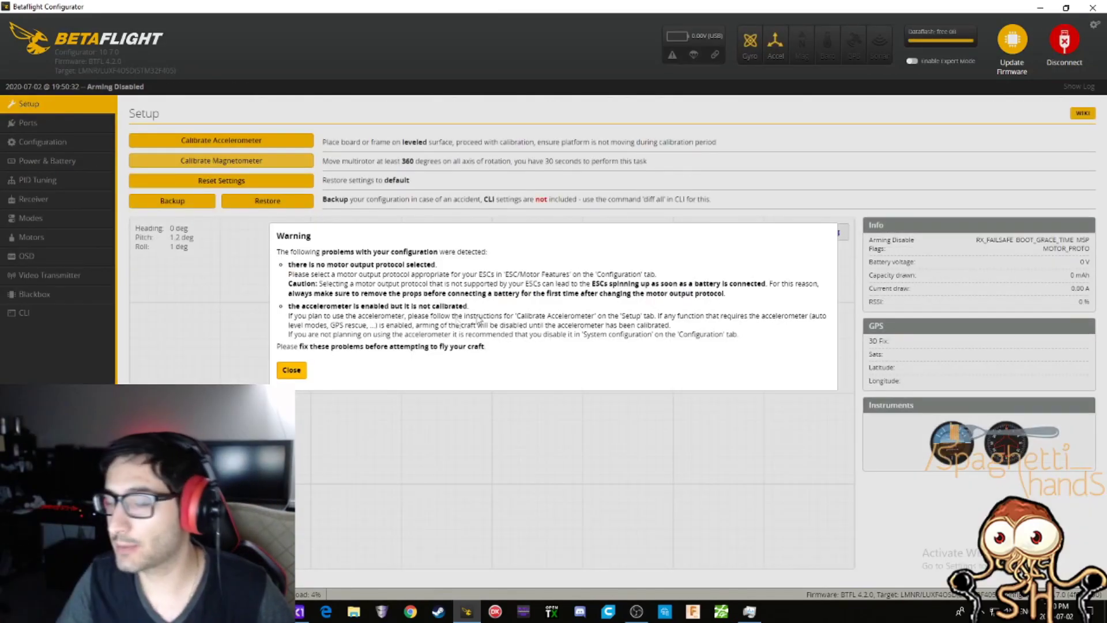
- Read and dismiss the configuration problems warning, and calibrate the accelerometer
{"action": "left_click_drag", "start_coordinate": [280, 233], "coordinate": [487, 348]}
{"action": "left_click", "coordinate": [369, 299]}
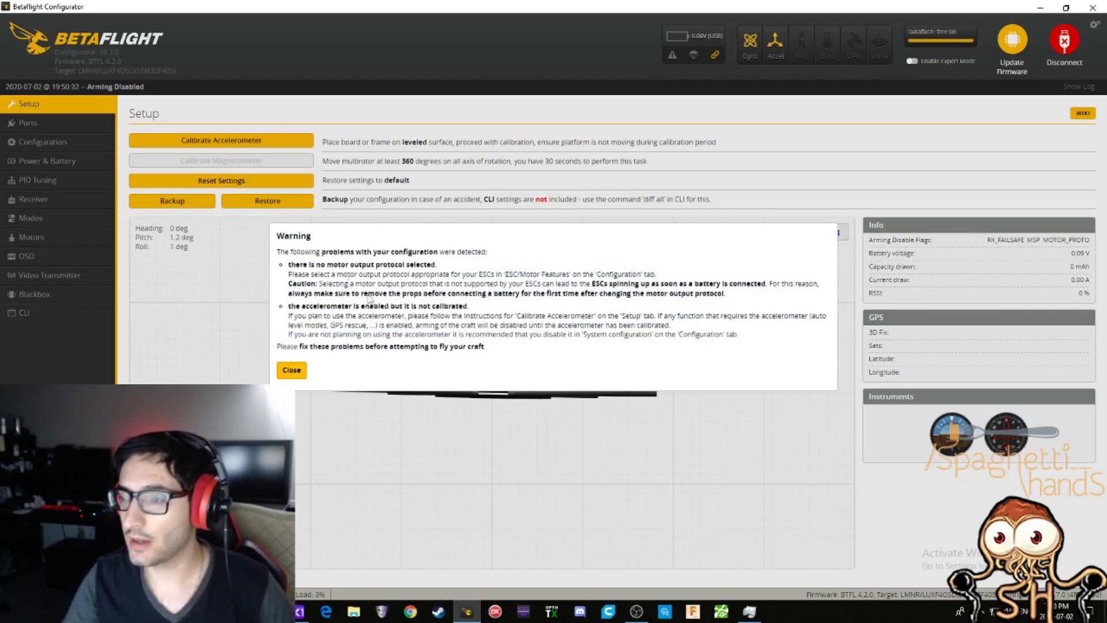
{"action": "left_click_drag", "start_coordinate": [316, 263], "coordinate": [411, 264]}
{"action": "left_click_drag", "start_coordinate": [296, 305], "coordinate": [454, 316]}
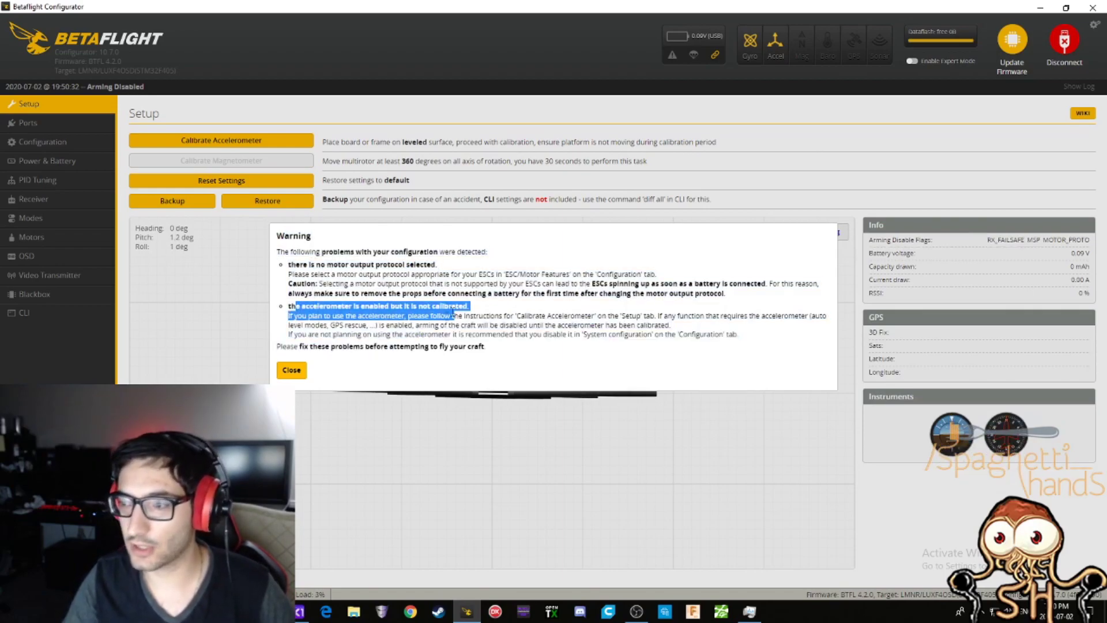
{"action": "left_click", "coordinate": [293, 371]}
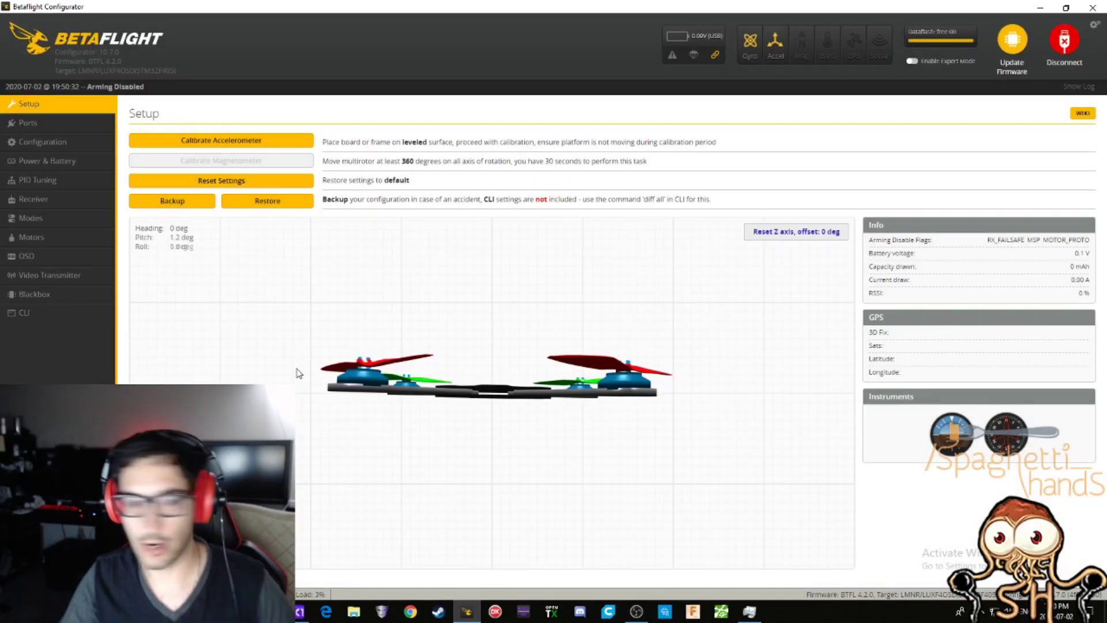
{"action": "left_click", "coordinate": [230, 140]}
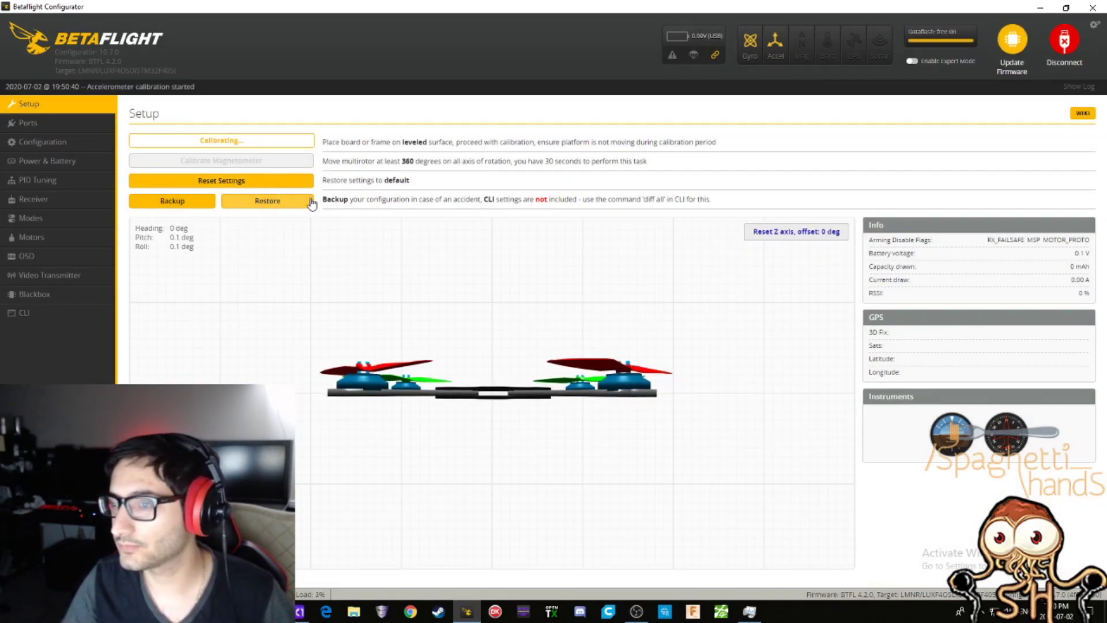
- Enable Serial Rx on UART3 and set the UART6 peripheral to VTX (TBS SmartAudio) in the port settings
{"action": "left_click", "coordinate": [34, 122]}
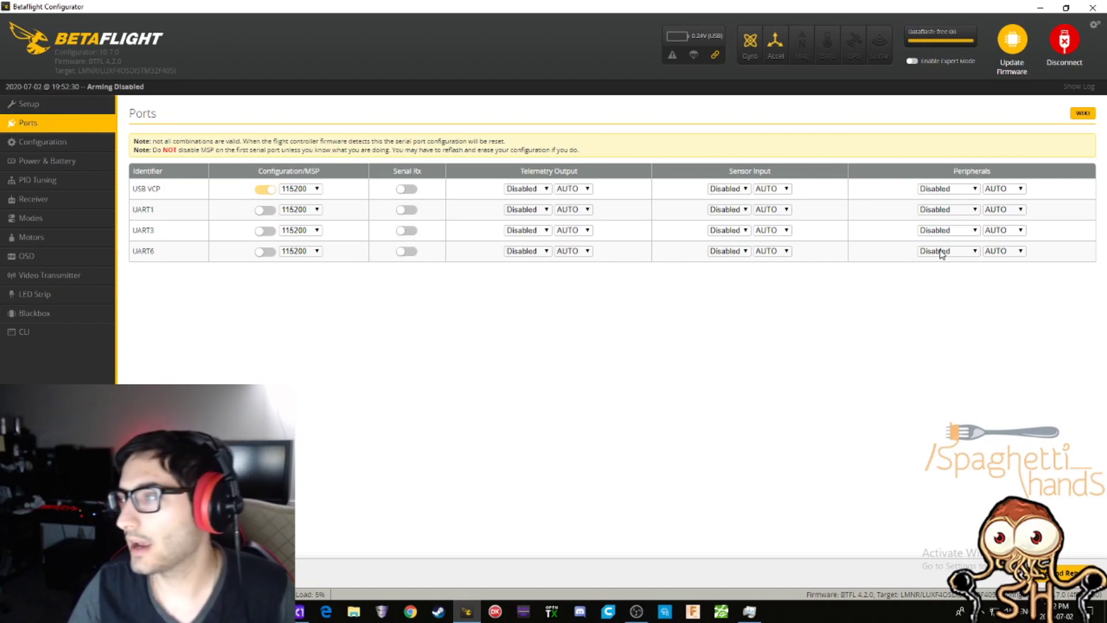
{"action": "left_click", "coordinate": [407, 231]}
{"action": "left_click", "coordinate": [930, 252]}
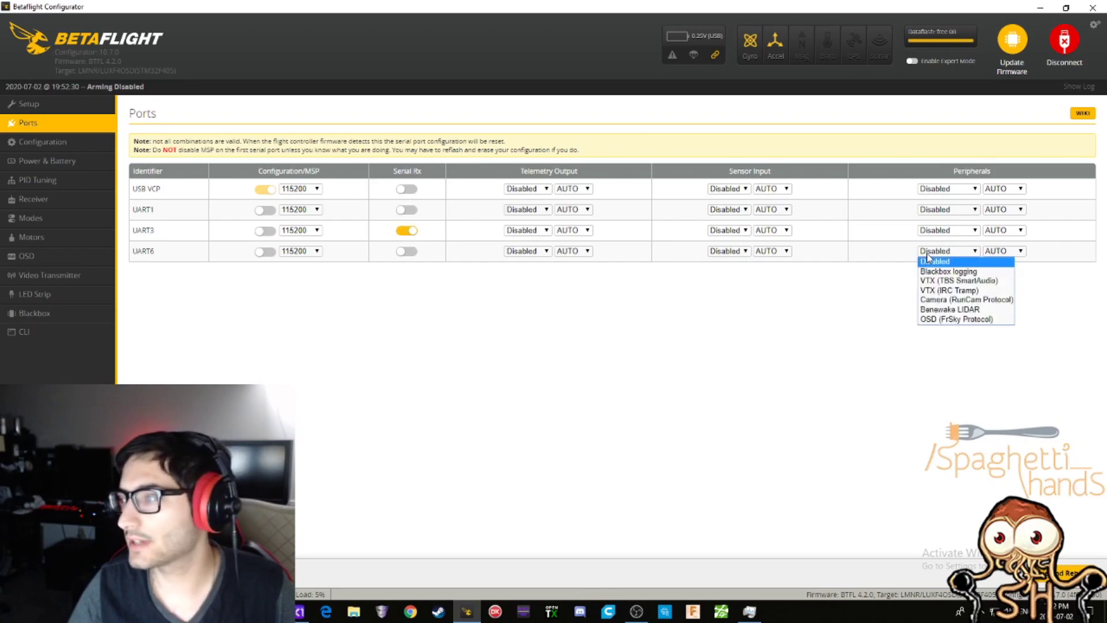
{"action": "left_click", "coordinate": [939, 281]}
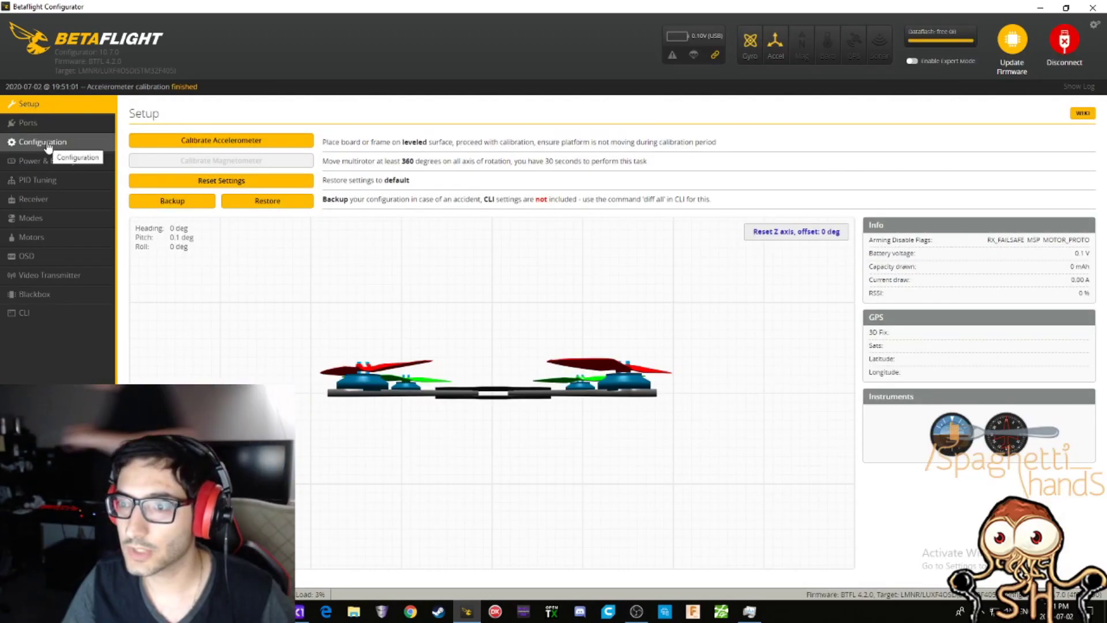
- Set the ESC/Motor protocol to DSHOT600 in the flight controller configuration
{"action": "left_click", "coordinate": [49, 163]}
{"action": "left_click", "coordinate": [46, 142]}
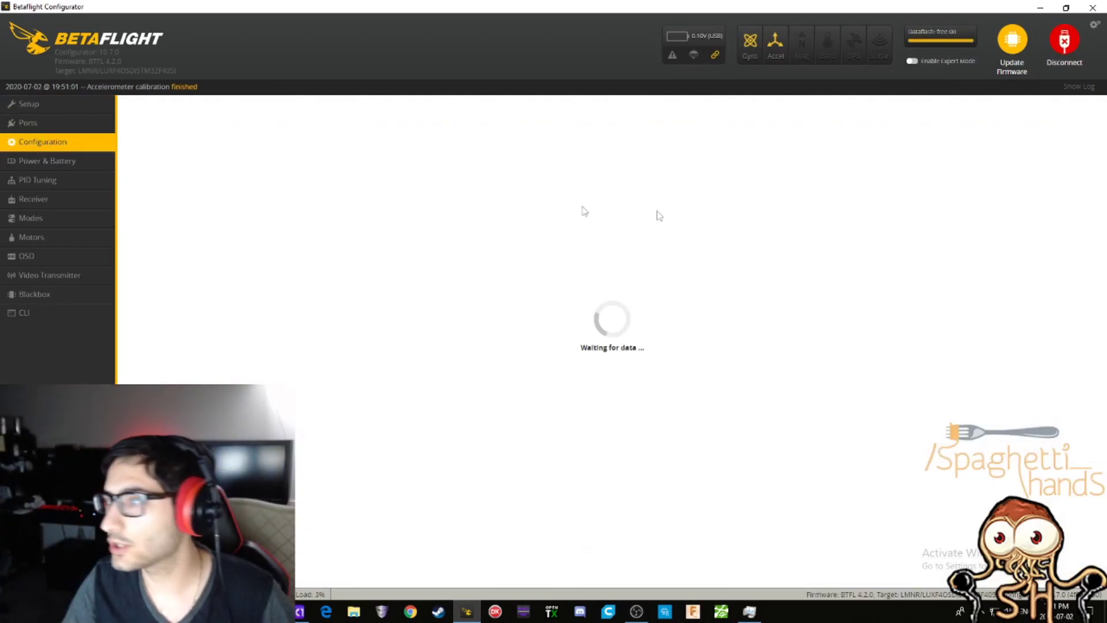
{"action": "left_click", "coordinate": [655, 234]}
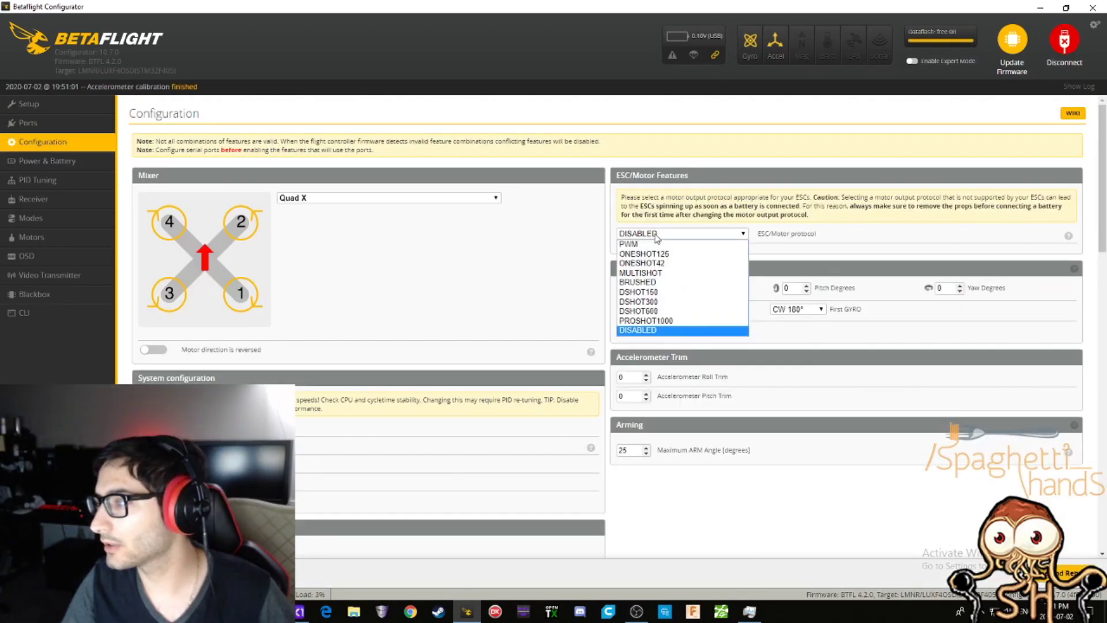
{"action": "left_click", "coordinate": [662, 312]}
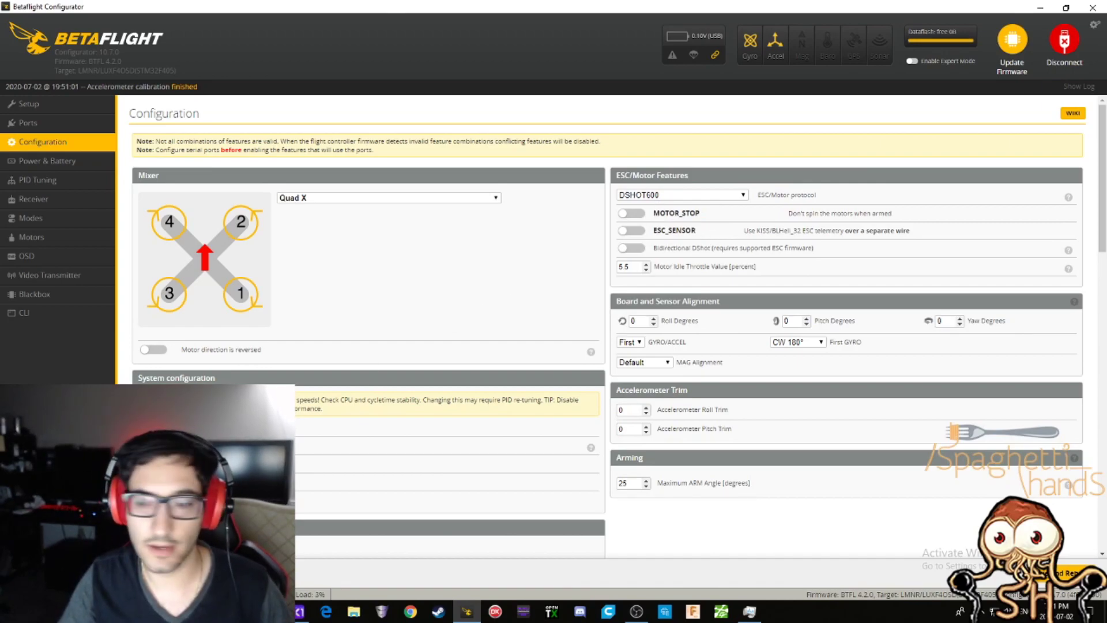
- Set the maximum ARM angle to 180 degrees
{"action": "scroll", "coordinate": [580, 441], "scroll_direction": "down", "scroll_amount": 3}
{"action": "scroll", "coordinate": [579, 442], "scroll_direction": "up", "scroll_amount": 2}
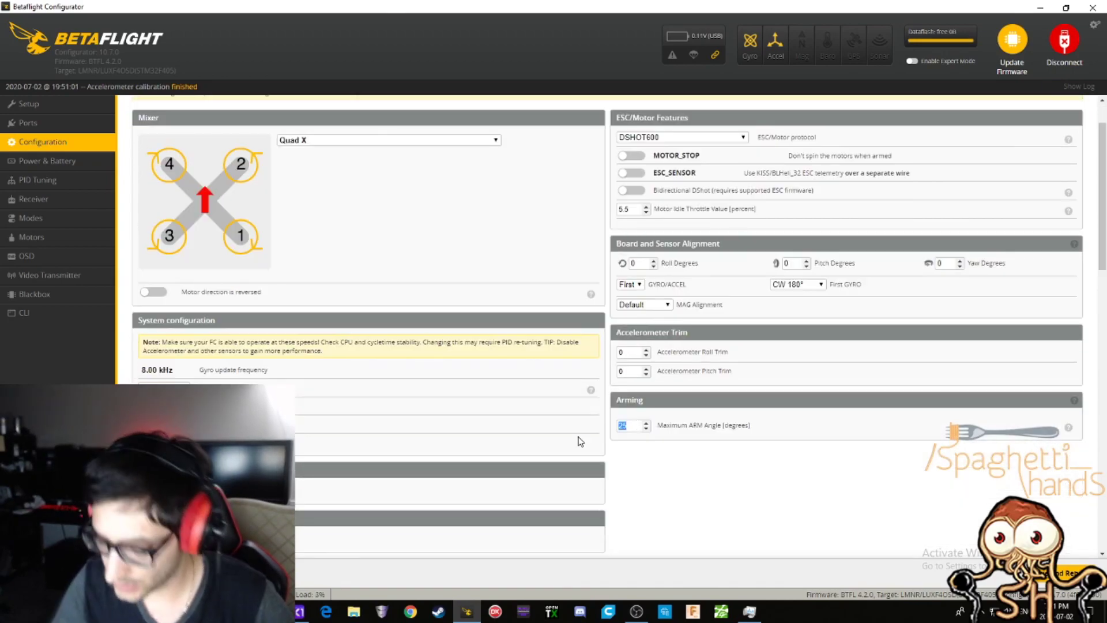
{"action": "type", "text": "180"}
- Set the receiver mode to the serial-based receiver option
{"action": "scroll", "coordinate": [420, 395], "scroll_direction": "down", "scroll_amount": 2}
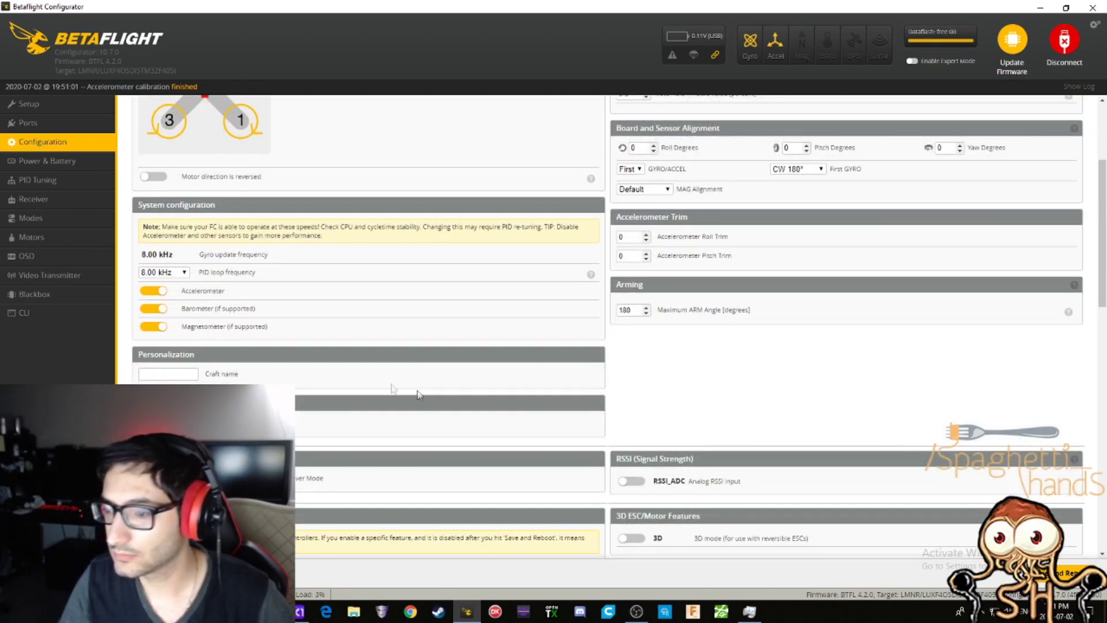
{"action": "scroll", "coordinate": [213, 382], "scroll_direction": "down", "scroll_amount": 2}
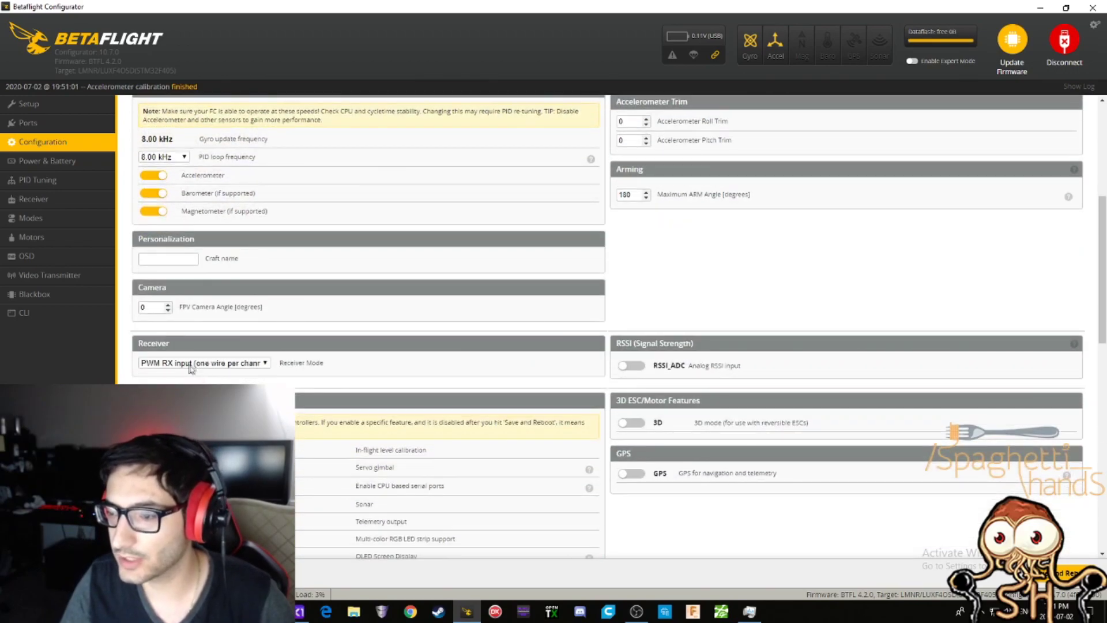
{"action": "left_click", "coordinate": [194, 365]}
{"action": "left_click", "coordinate": [219, 393]}
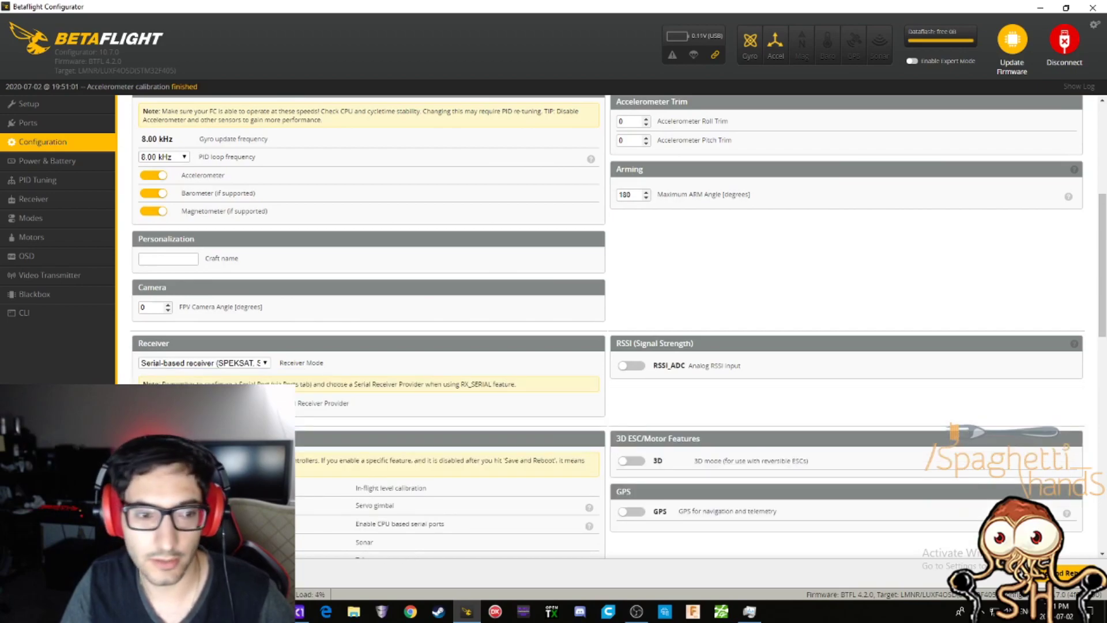
- Enable the TELEMETRY and LED_STRIP features among the other features
{"action": "scroll", "coordinate": [519, 309], "scroll_direction": "down", "scroll_amount": 2}
{"action": "scroll", "coordinate": [519, 295], "scroll_direction": "down", "scroll_amount": 2}
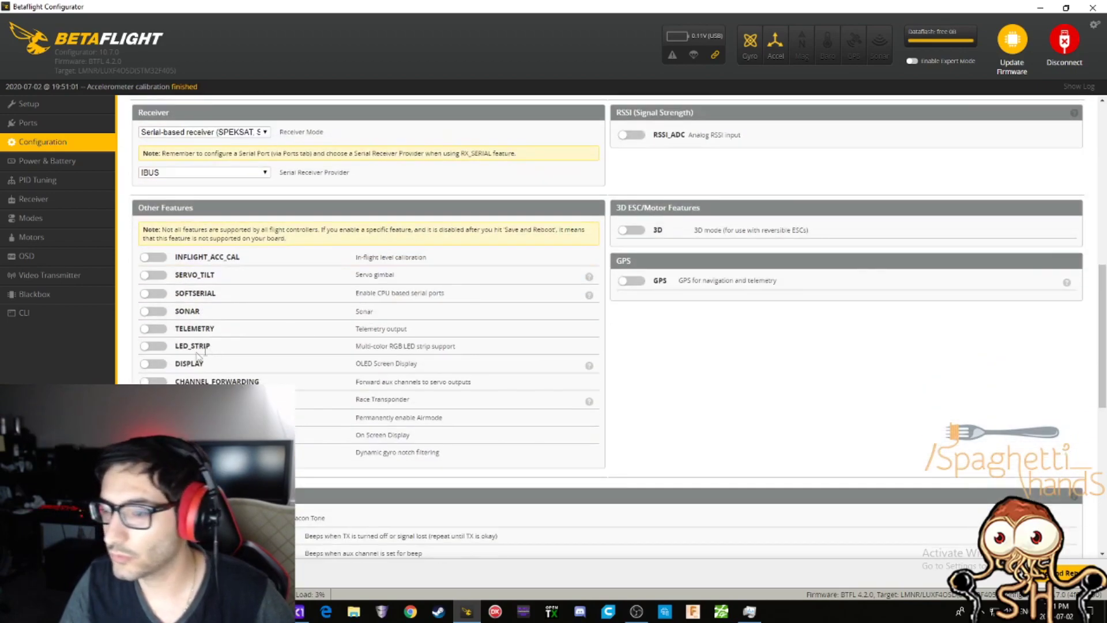
{"action": "left_click", "coordinate": [155, 328]}
{"action": "left_click", "coordinate": [165, 347]}
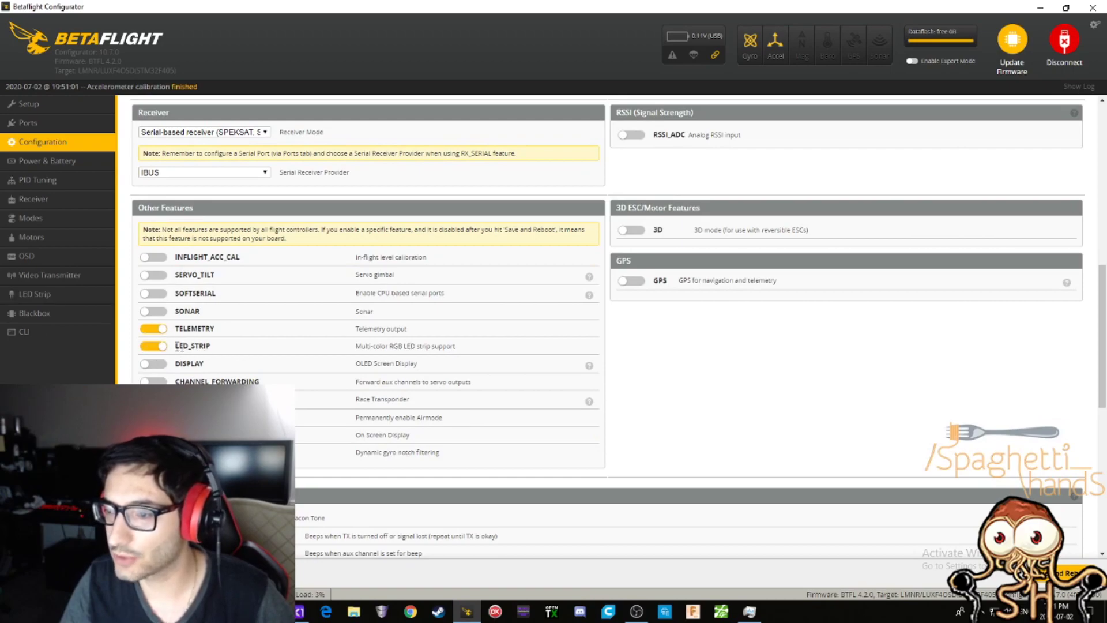
{"action": "scroll", "coordinate": [208, 332], "scroll_direction": "down", "scroll_amount": 2}
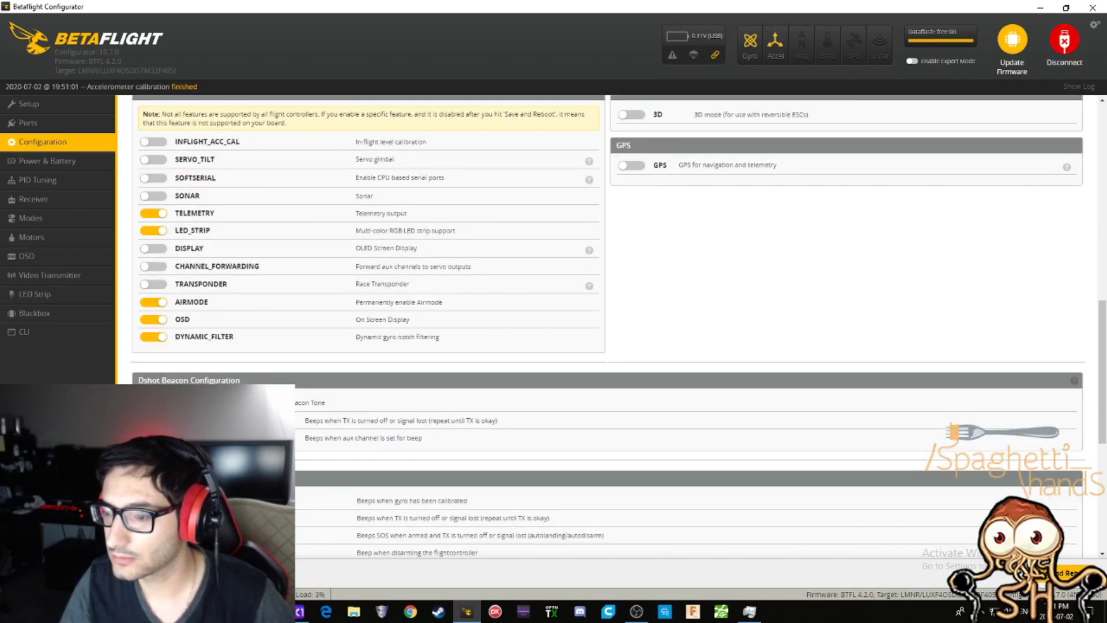
{"action": "scroll", "coordinate": [191, 236], "scroll_direction": "down", "scroll_amount": 4}
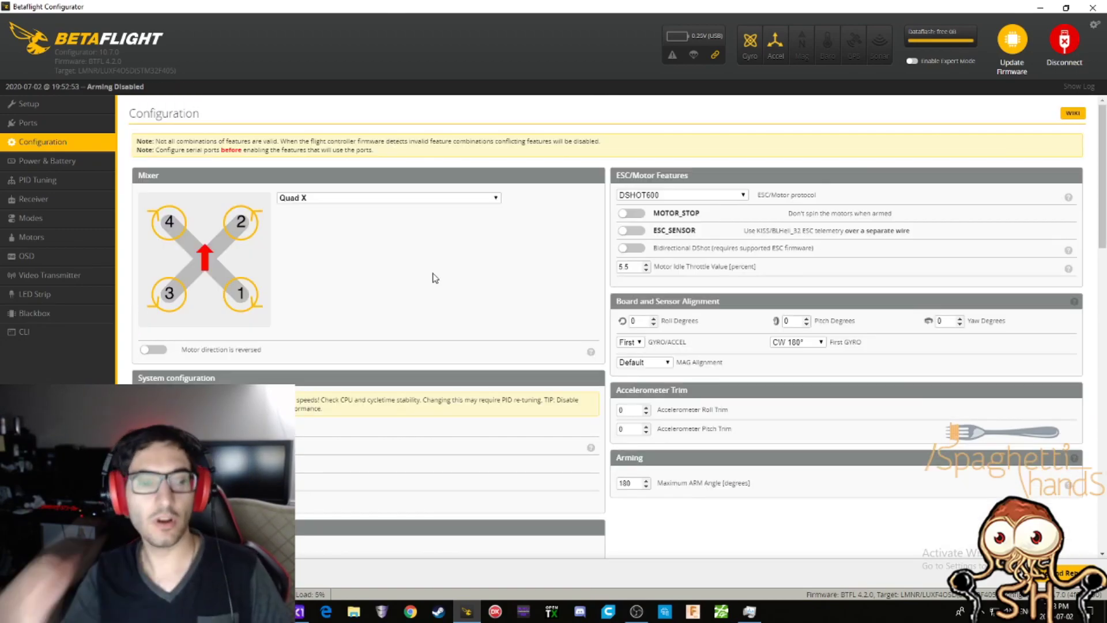
- Enable Bidirectional DShot in the ESC/motor features
{"action": "left_click", "coordinate": [632, 249]}
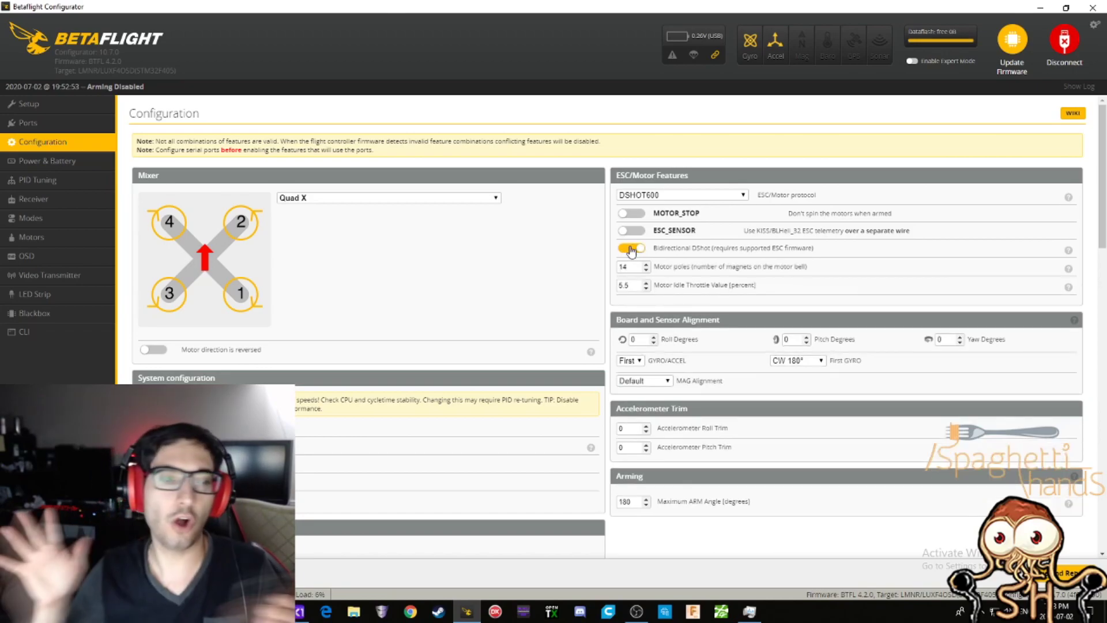
{"action": "left_click", "coordinate": [633, 249]}
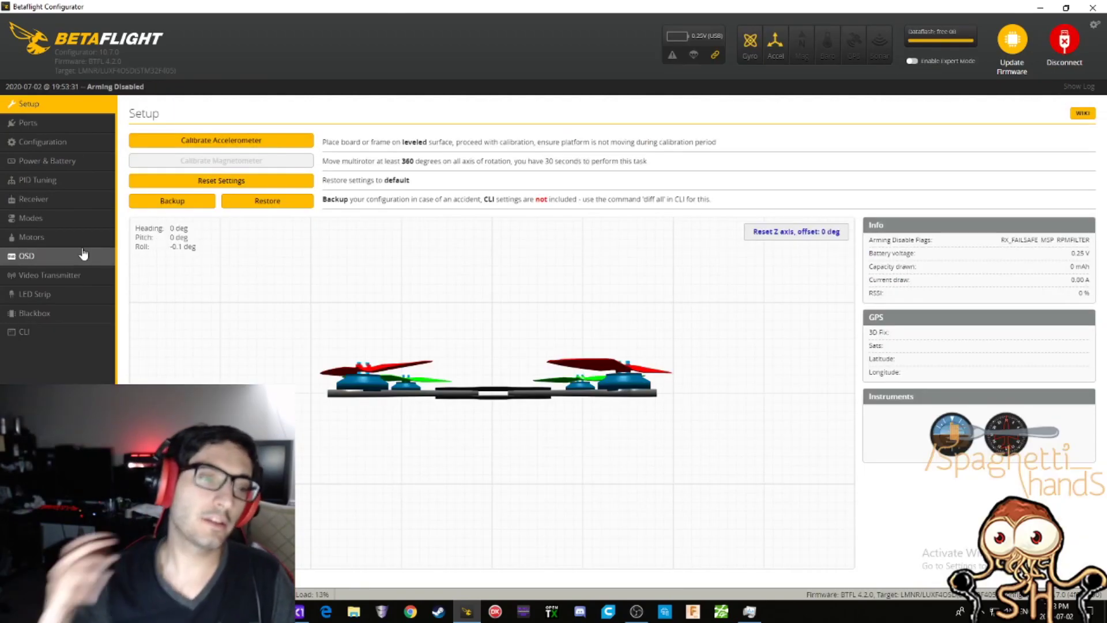
- Set both the Gyro Filter Multiplier and the D Term Filter Multiplier to 1.5 in the PID tuning filter settings
{"action": "left_click", "coordinate": [59, 186]}
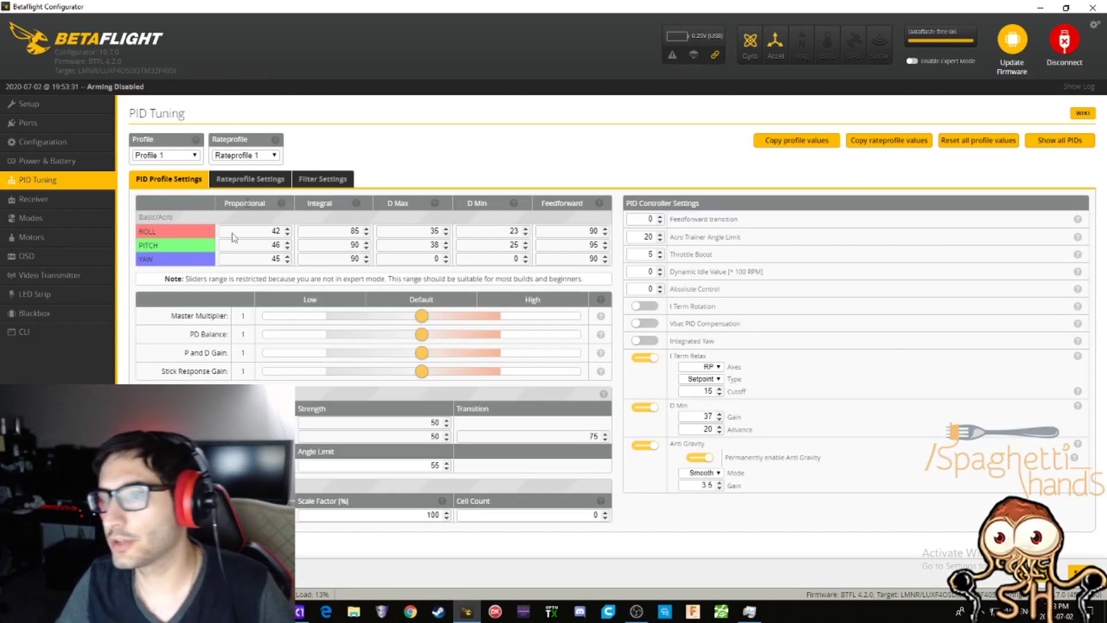
{"action": "left_click", "coordinate": [327, 179]}
{"action": "left_click_drag", "start_coordinate": [654, 291], "coordinate": [848, 314]}
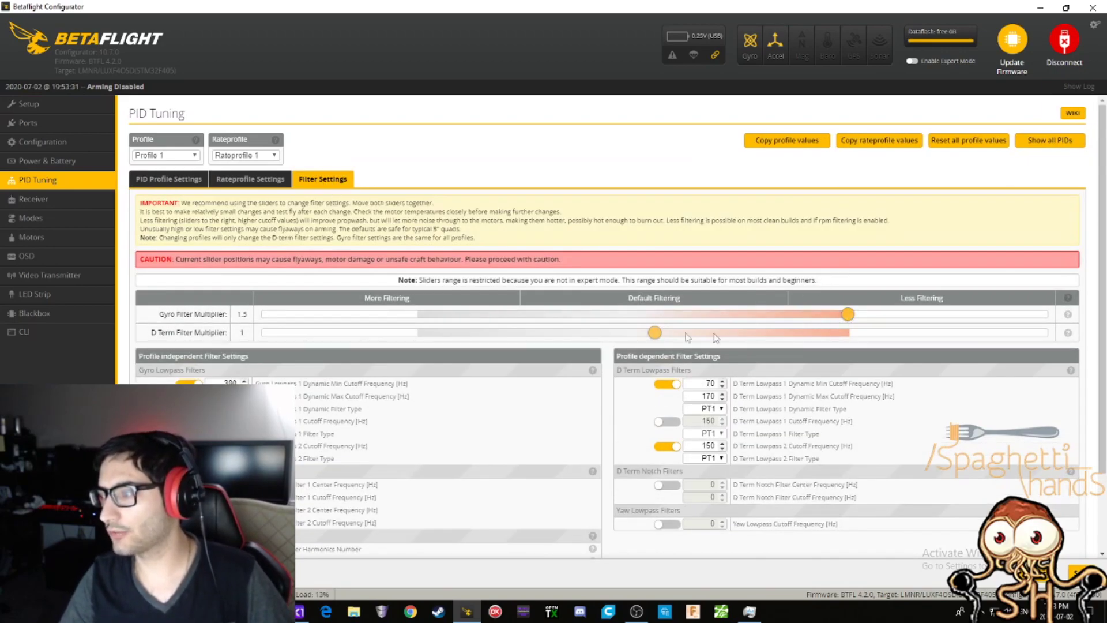
{"action": "left_click_drag", "start_coordinate": [655, 332], "coordinate": [848, 332]}
- Go through the RPM filter minimum frequency and the dynamic notch width and minimum frequency, and save the filter settings
{"action": "scroll", "coordinate": [154, 413], "scroll_direction": "down", "scroll_amount": 2}
{"action": "double_click", "coordinate": [230, 467]}
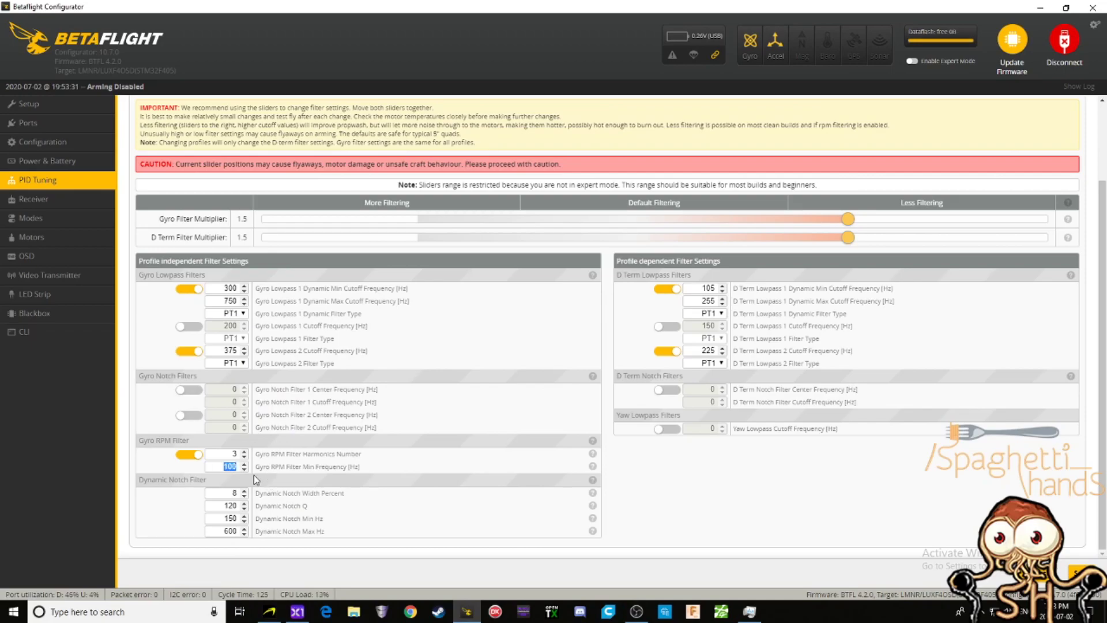
{"action": "double_click", "coordinate": [225, 491]}
{"action": "left_click", "coordinate": [208, 493]}
{"action": "double_click", "coordinate": [230, 518]}
{"action": "key", "text": "Tab"}
{"action": "key", "text": "Return"}
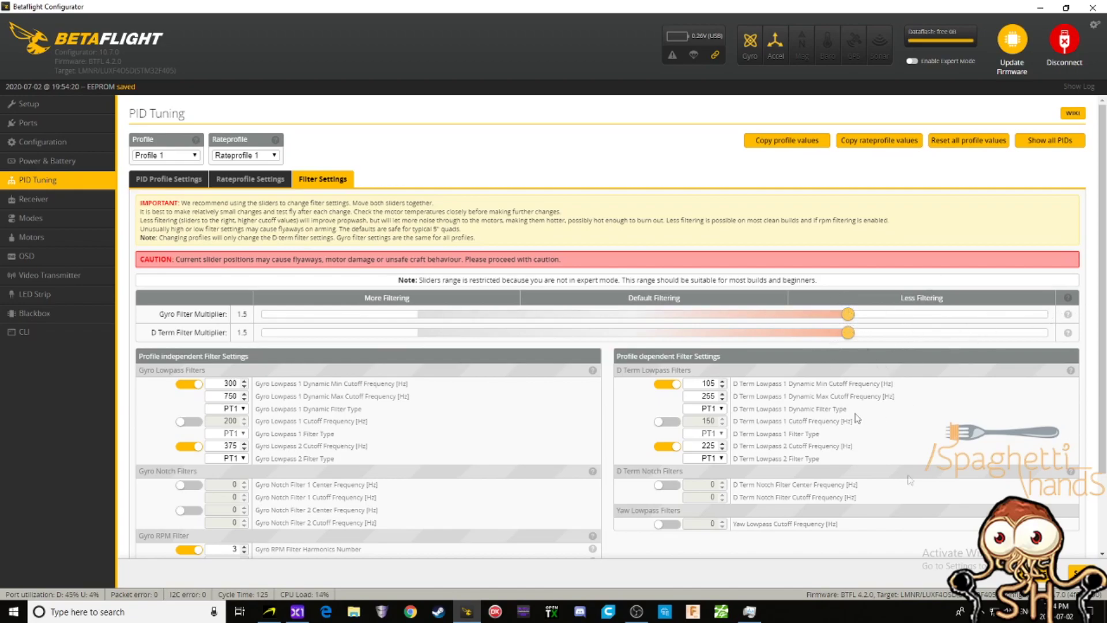
- Set the Stick Response Gain to 0.7 and the PD Balance to 0.8 in the PID profile settings
{"action": "left_click", "coordinate": [185, 179]}
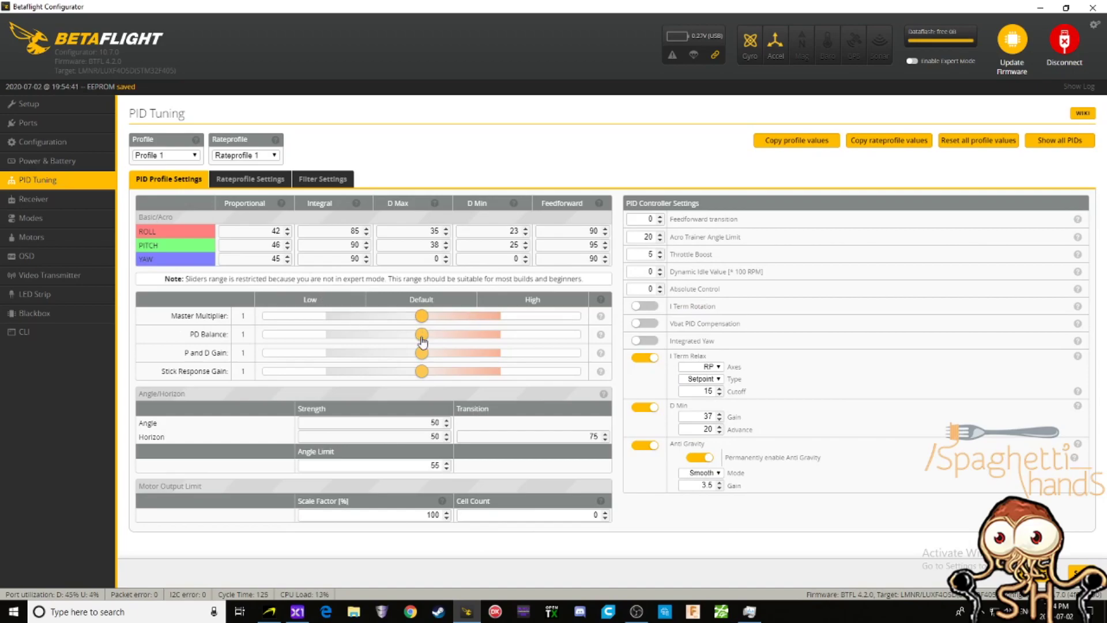
{"action": "left_click_drag", "start_coordinate": [421, 372], "coordinate": [331, 372]}
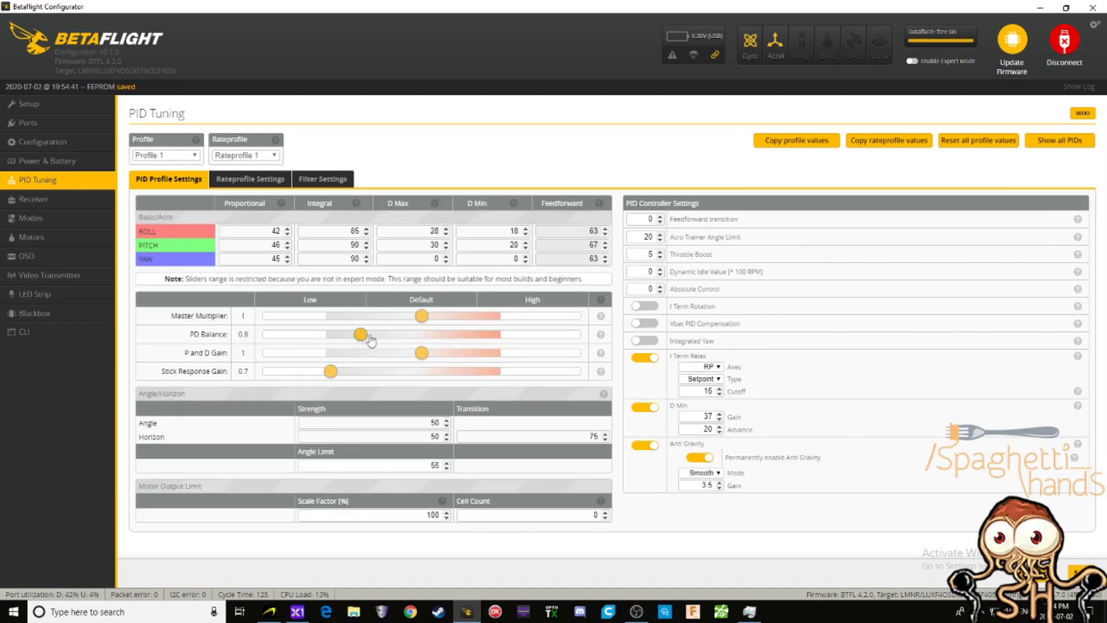
{"action": "left_click_drag", "start_coordinate": [360, 335], "coordinate": [330, 334]}
{"action": "left_click_drag", "start_coordinate": [331, 338], "coordinate": [354, 340]}
- Set the P and D Gain to 1.4 and return the Stick Response Gain to 1
{"action": "left_click_drag", "start_coordinate": [422, 353], "coordinate": [504, 365]}
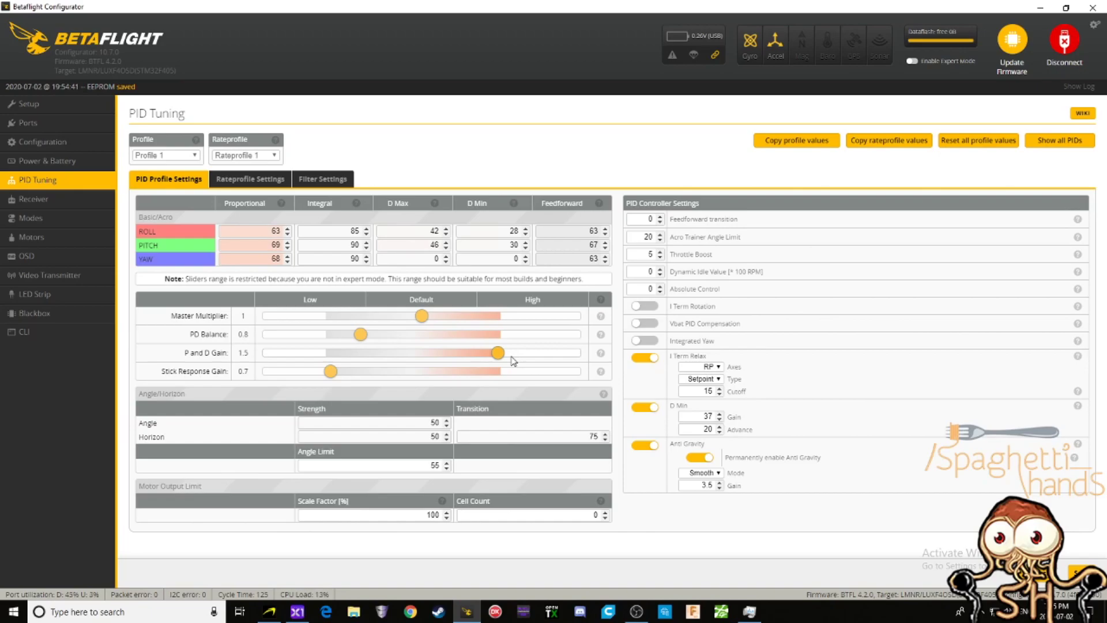
{"action": "left_click_drag", "start_coordinate": [497, 353], "coordinate": [483, 353]}
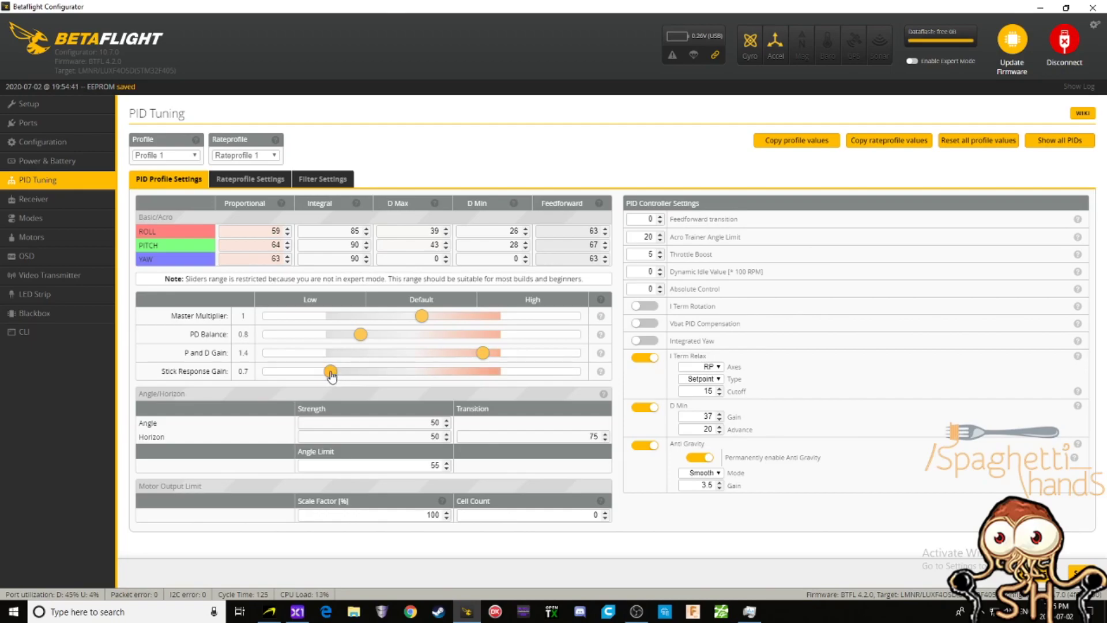
{"action": "left_click_drag", "start_coordinate": [331, 373], "coordinate": [416, 378]}
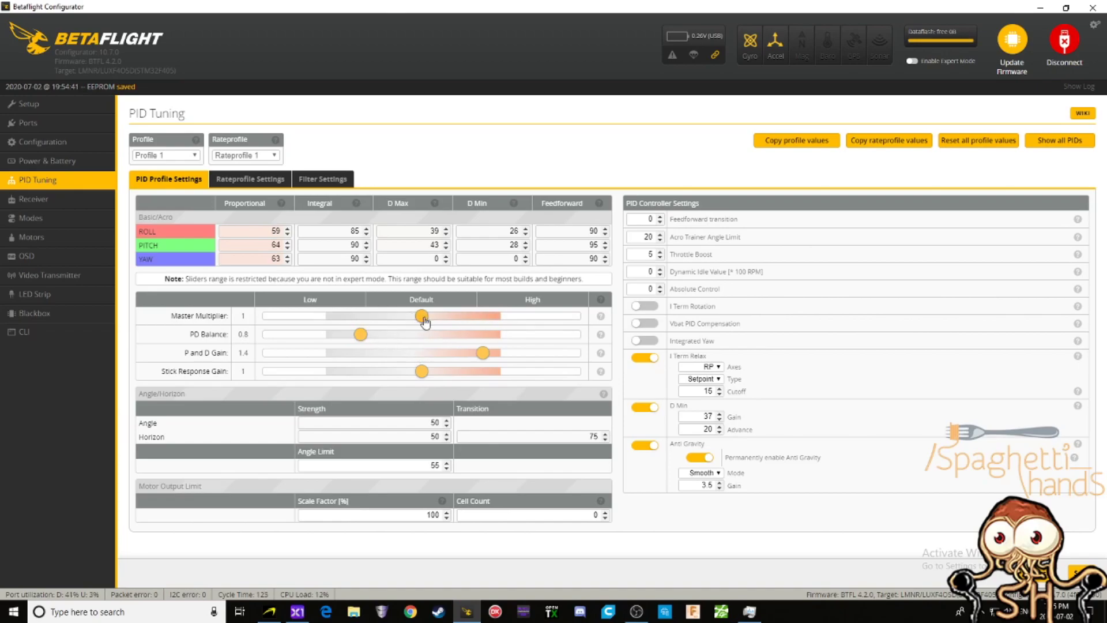
- Raise the Master Multiplier to 1.1 and lower the Stick Response Gain slightly below its default
{"action": "left_click_drag", "start_coordinate": [425, 321], "coordinate": [443, 321]}
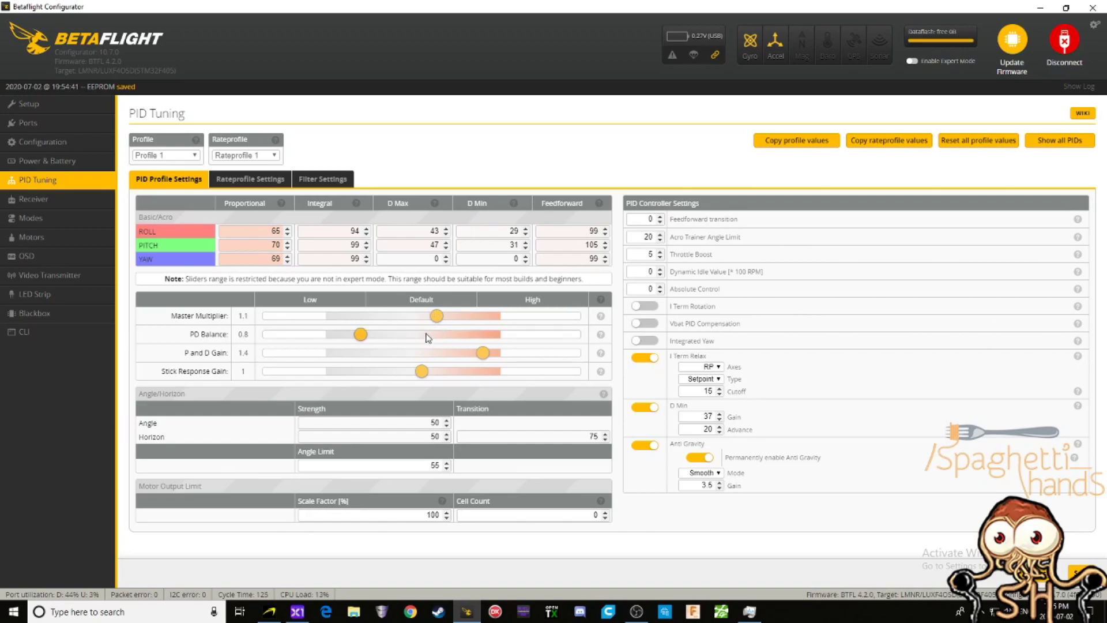
{"action": "left_click_drag", "start_coordinate": [422, 371], "coordinate": [391, 371]}
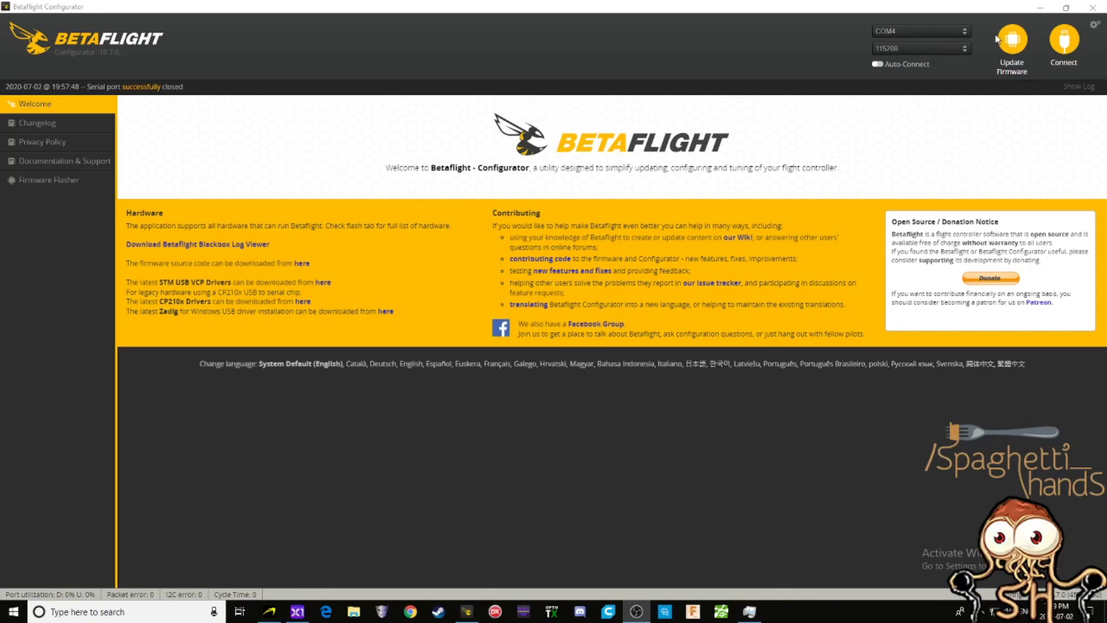
- Connect to the flight controller and open its Video Transmitter settings
{"action": "left_click", "coordinate": [1065, 40]}
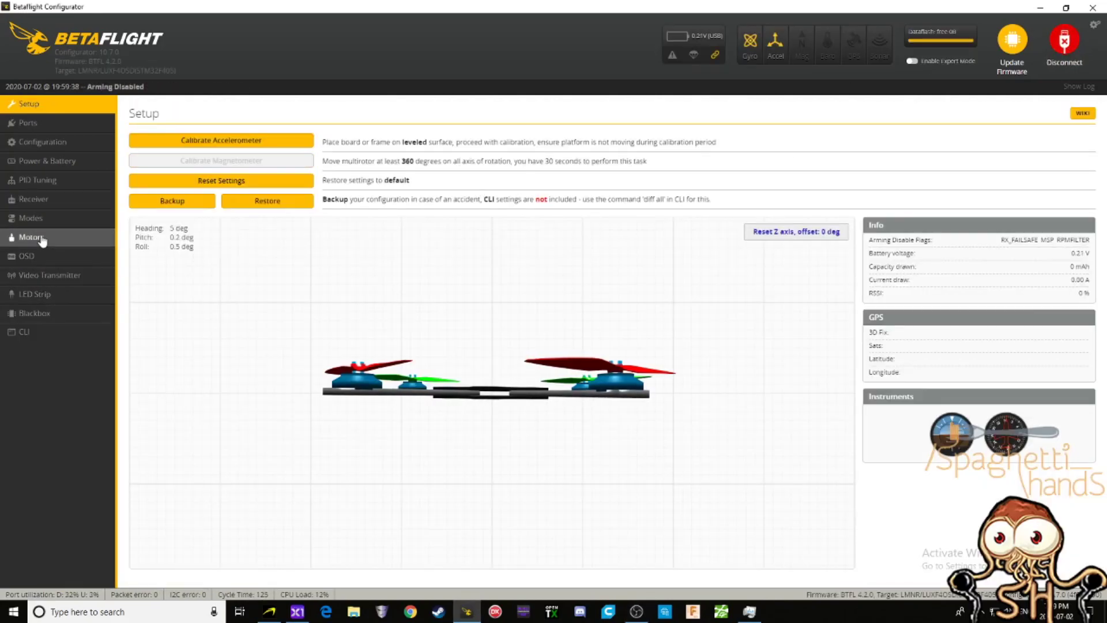
{"action": "left_click", "coordinate": [42, 276]}
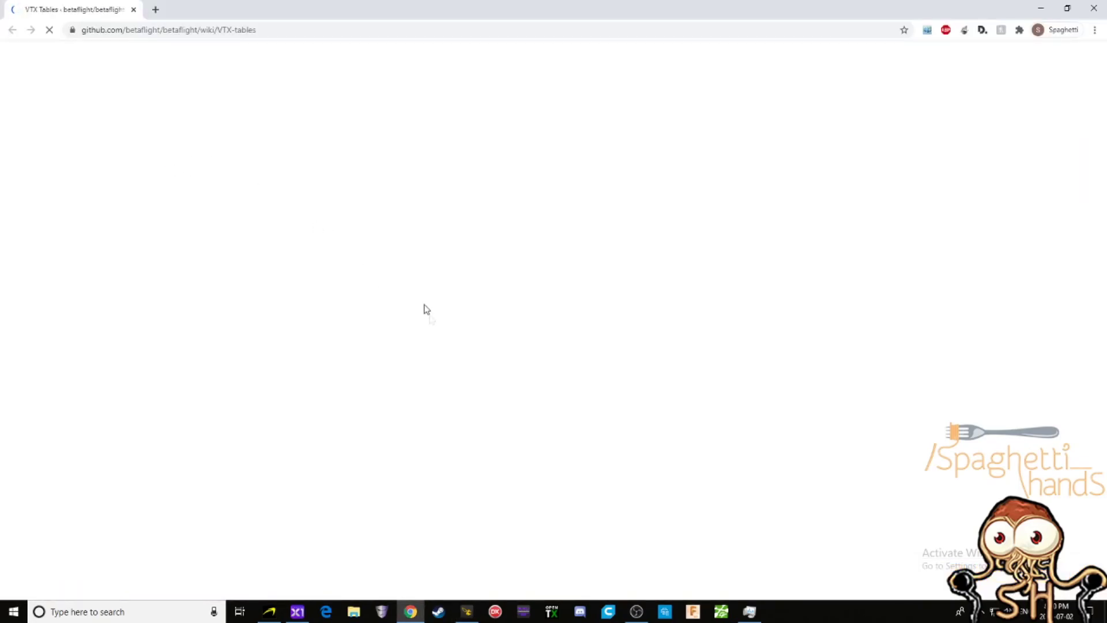
- Download the SmartAudio 2.1 (USA) VTX table from the wiki as vtx_table_smart_audio_2_1_us JSON into the Downloads folder
{"action": "scroll", "coordinate": [437, 339], "scroll_direction": "down", "scroll_amount": 9}
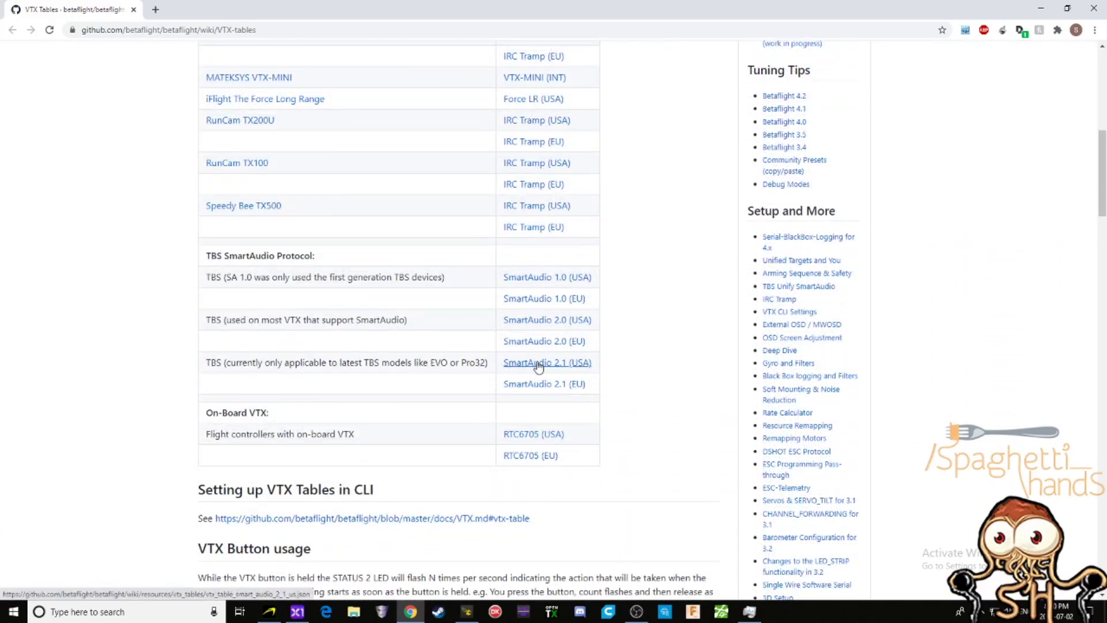
{"action": "right_click", "coordinate": [536, 365]}
{"action": "left_click", "coordinate": [563, 424]}
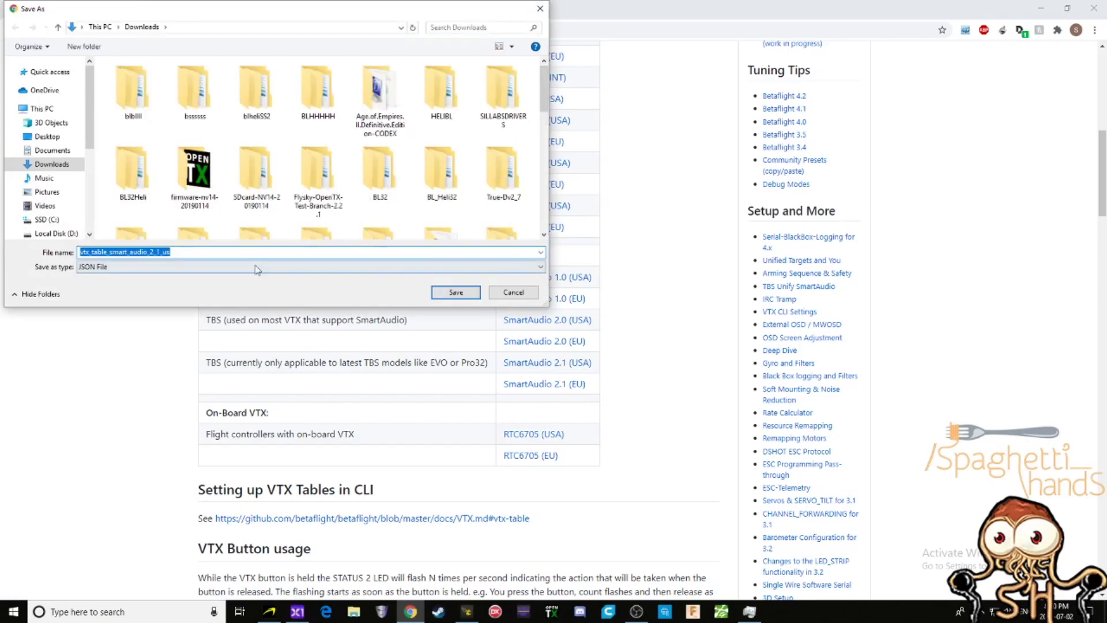
{"action": "left_click", "coordinate": [471, 294]}
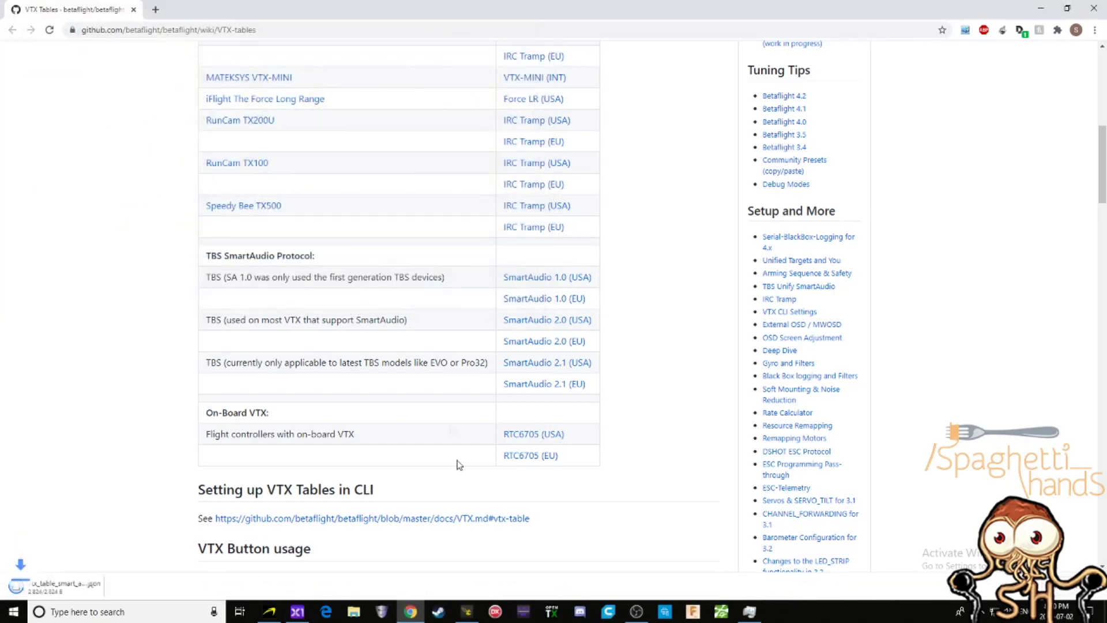
- Switch back to Betaflight Configurator and load vtx_table_smart_audio_2_1_us.json from Downloads into the VTX table
{"action": "left_click", "coordinate": [467, 612]}
{"action": "left_click", "coordinate": [928, 575]}
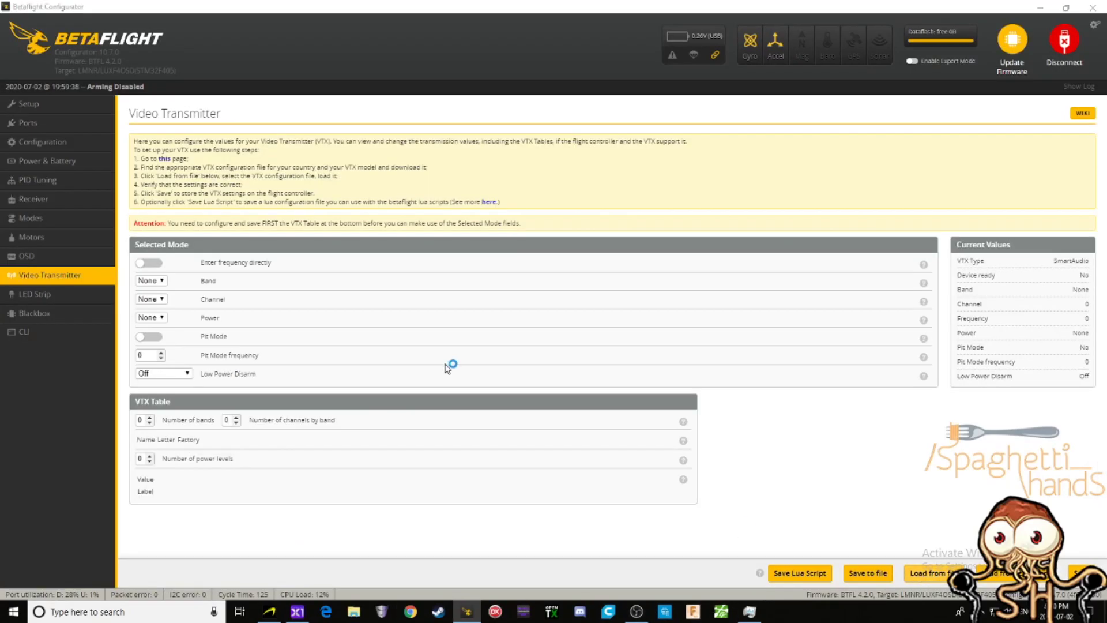
{"action": "scroll", "coordinate": [52, 173], "scroll_direction": "up", "scroll_amount": 2}
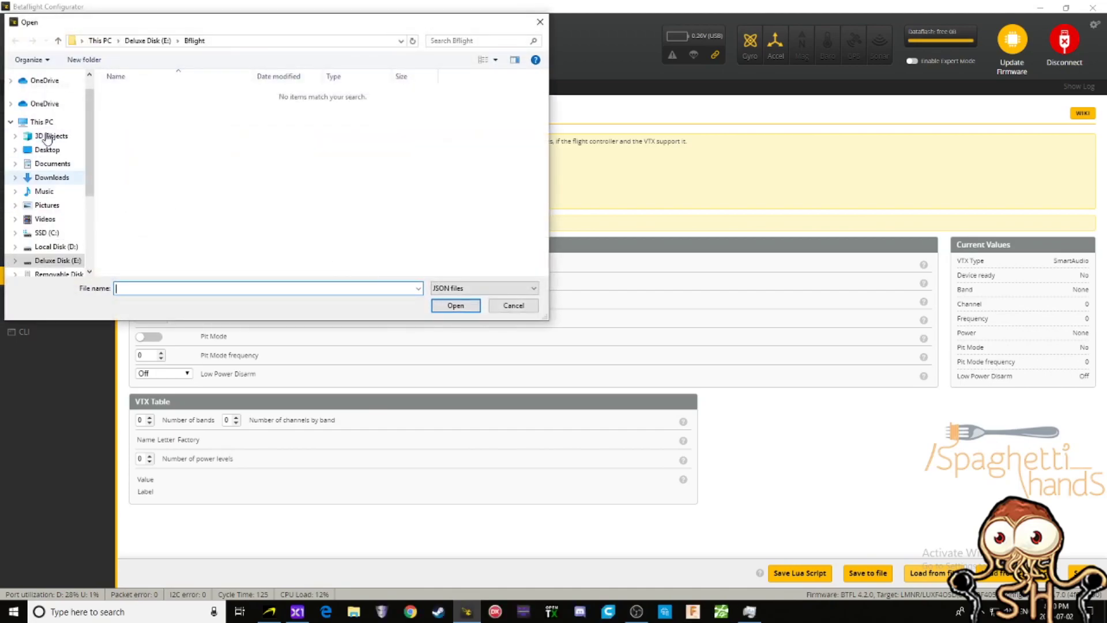
{"action": "left_click", "coordinate": [52, 177]}
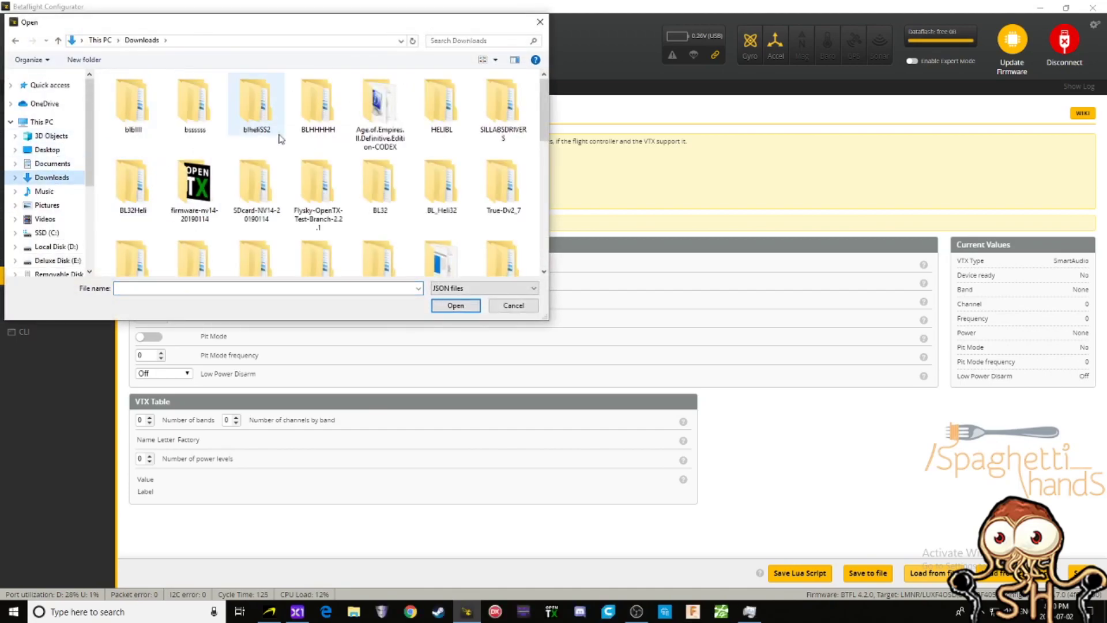
{"action": "scroll", "coordinate": [253, 137], "scroll_direction": "down", "scroll_amount": 5}
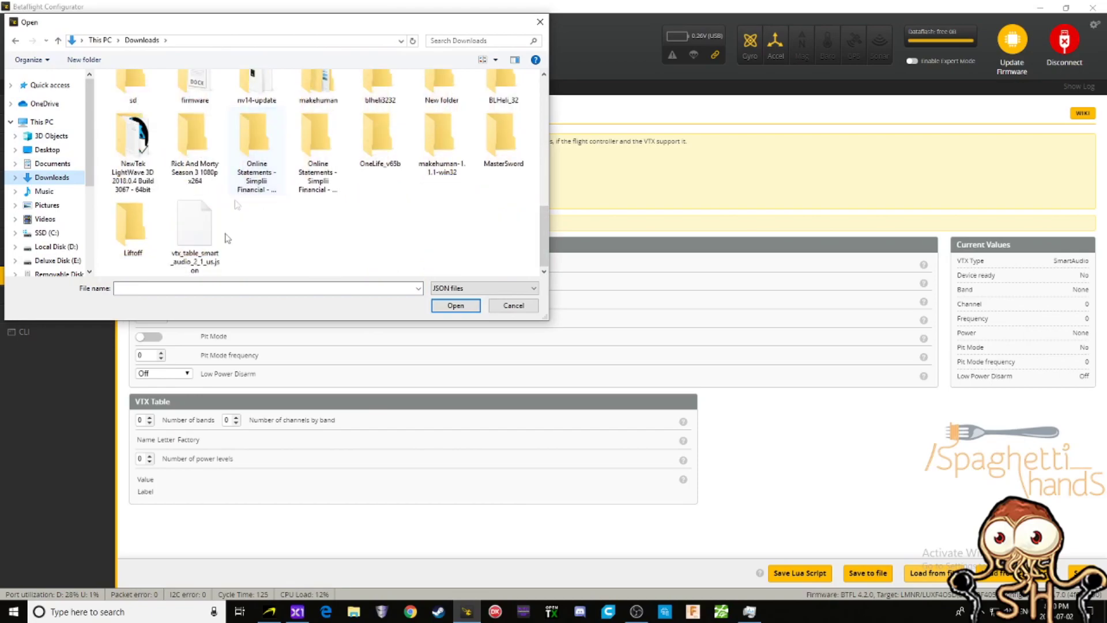
{"action": "double_click", "coordinate": [194, 231]}
- Examine the value and label of the third power level in the loaded VTX table
{"action": "scroll", "coordinate": [336, 363], "scroll_direction": "down", "scroll_amount": 2}
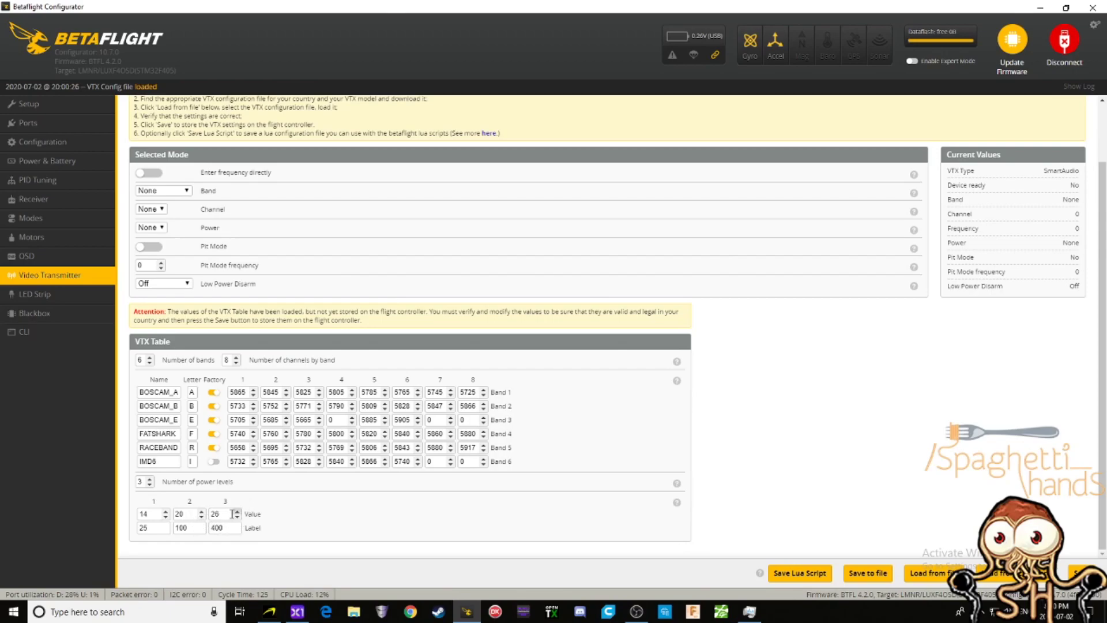
{"action": "double_click", "coordinate": [223, 514]}
{"action": "key", "text": "Tab"}
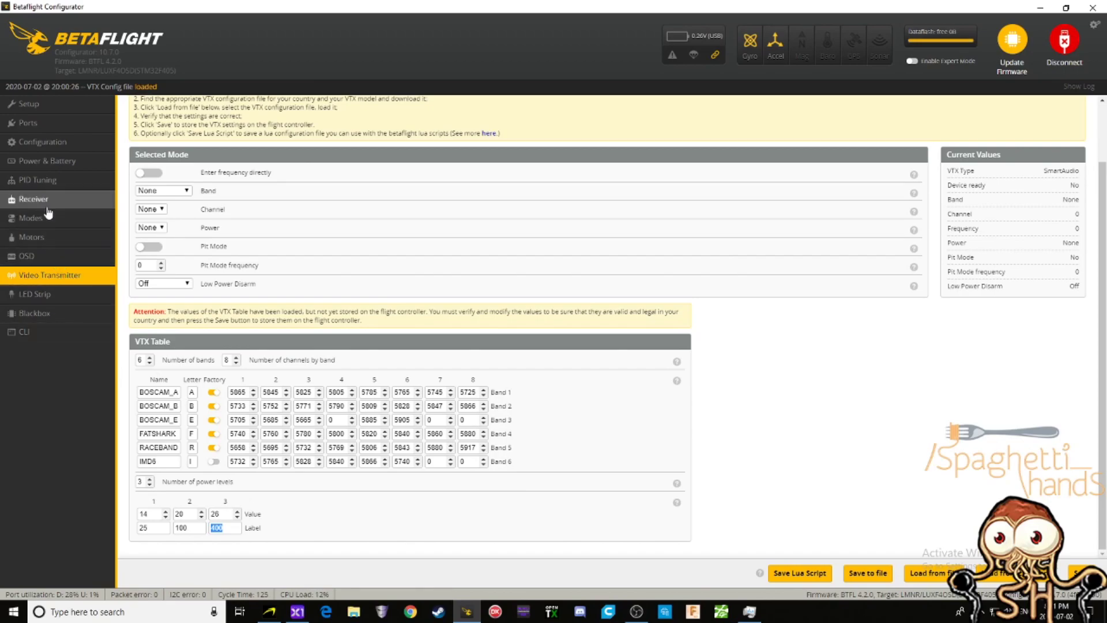
- Set the Blackbox debug mode to SMARTAUDIO, then save and reboot the flight controller
{"action": "left_click", "coordinate": [68, 311]}
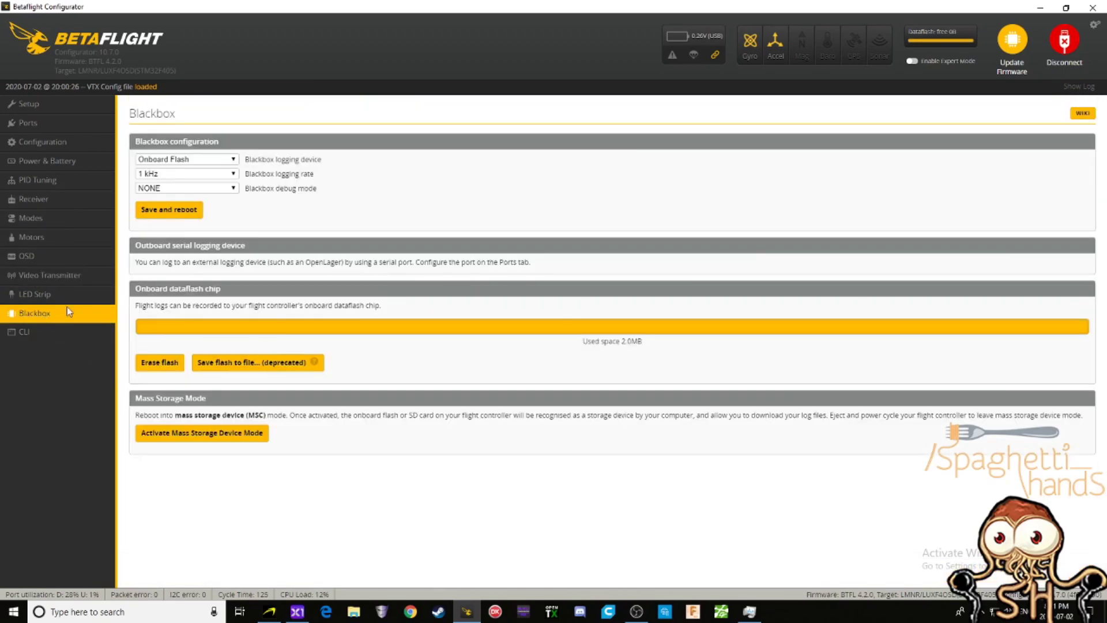
{"action": "left_click", "coordinate": [171, 193]}
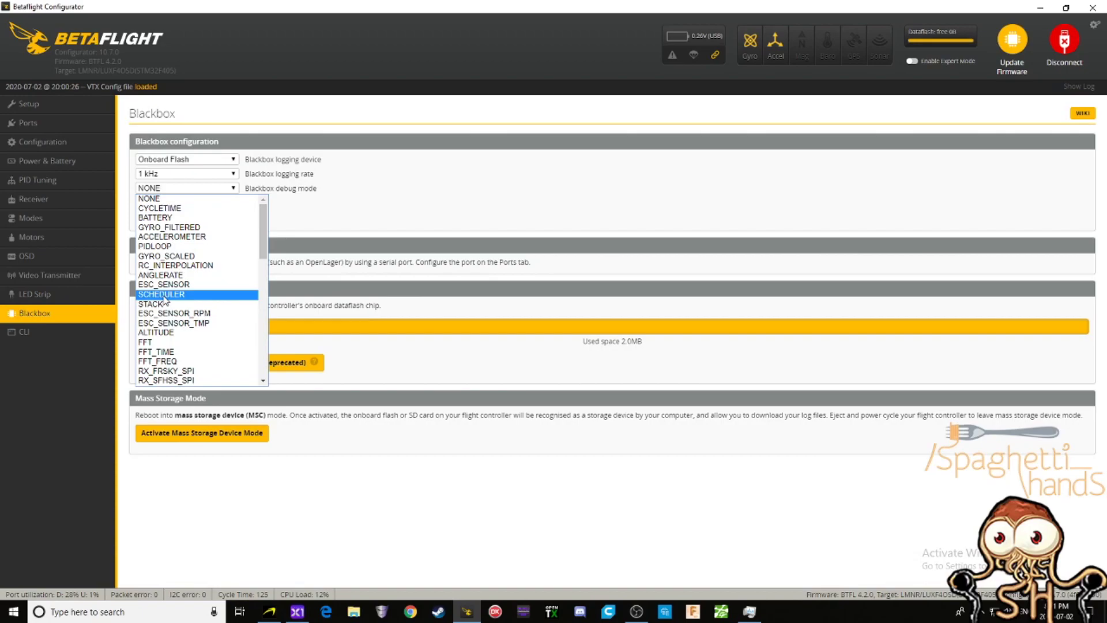
{"action": "key", "text": "Down"}
{"action": "key", "text": "Down"}
{"action": "key", "text": "Down"}
{"action": "key", "text": "Down"}
{"action": "key", "text": "Down"}
{"action": "key", "text": "Down"}
{"action": "key", "text": "Down"}
{"action": "key", "text": "Down"}
{"action": "key", "text": "Down"}
{"action": "key", "text": "Down"}
{"action": "key", "text": "Down"}
{"action": "key", "text": "Down"}
{"action": "key", "text": "Down"}
{"action": "key", "text": "Down"}
{"action": "key", "text": "Down"}
{"action": "key", "text": "Down"}
{"action": "key", "text": "Down"}
{"action": "key", "text": "Down"}
{"action": "key", "text": "Down"}
{"action": "key", "text": "Down"}
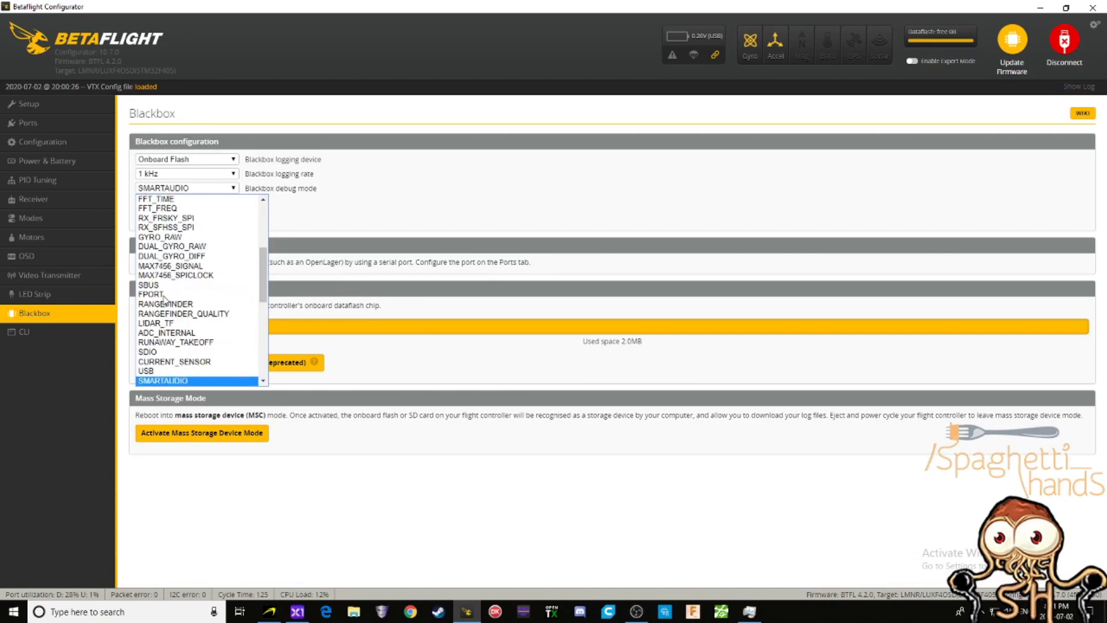
{"action": "left_click", "coordinate": [162, 381]}
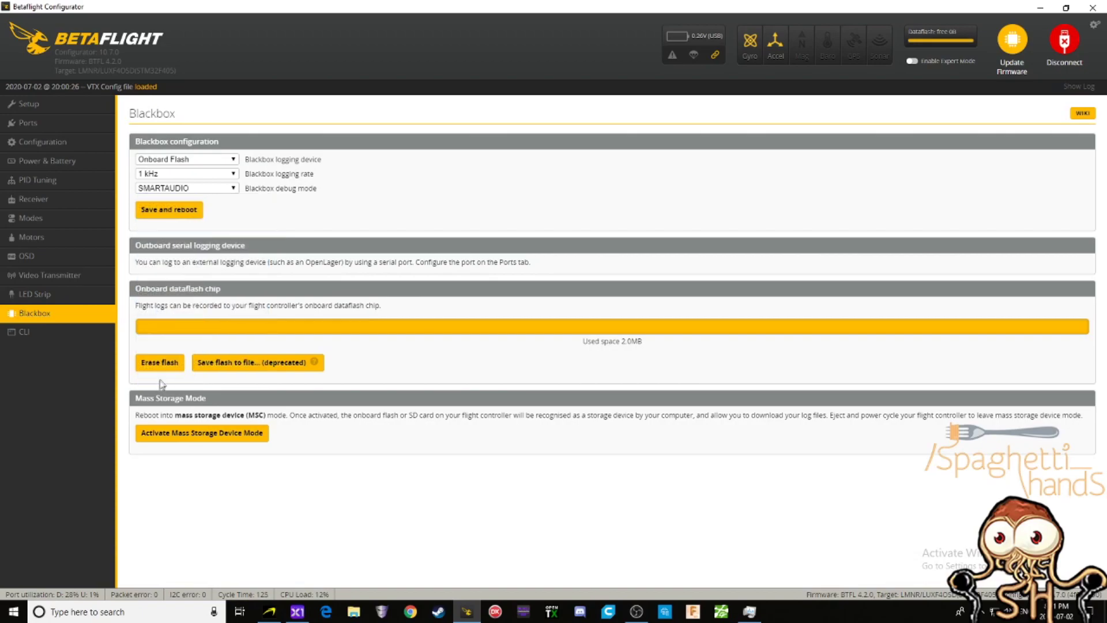
{"action": "left_click", "coordinate": [177, 211]}
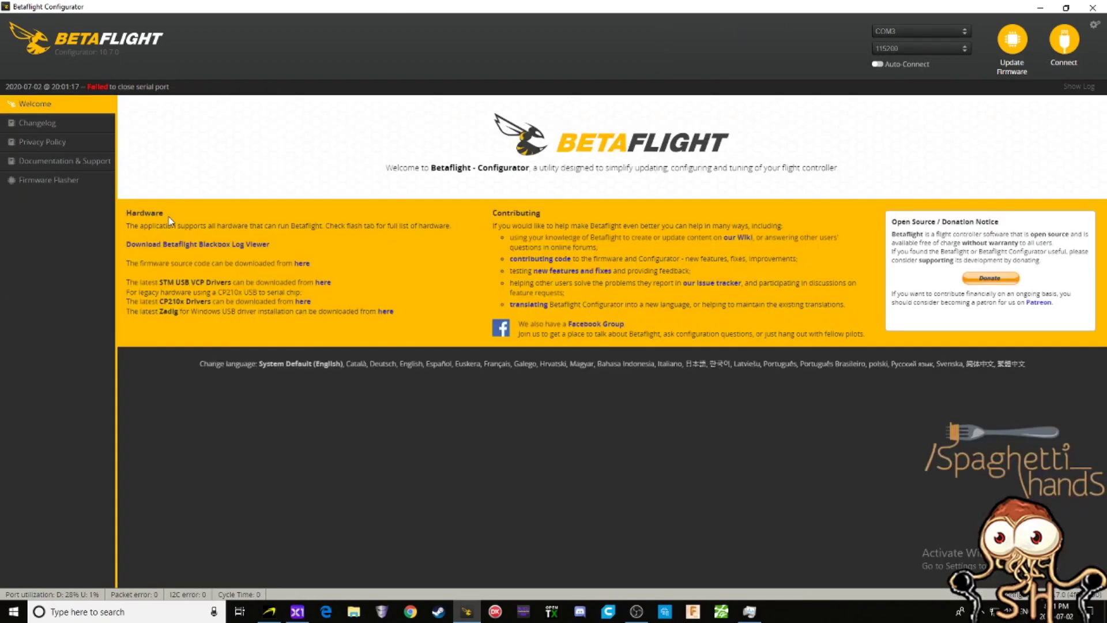
- Reconnect to the flight controller and enable Expert Mode
{"action": "left_click", "coordinate": [1075, 47]}
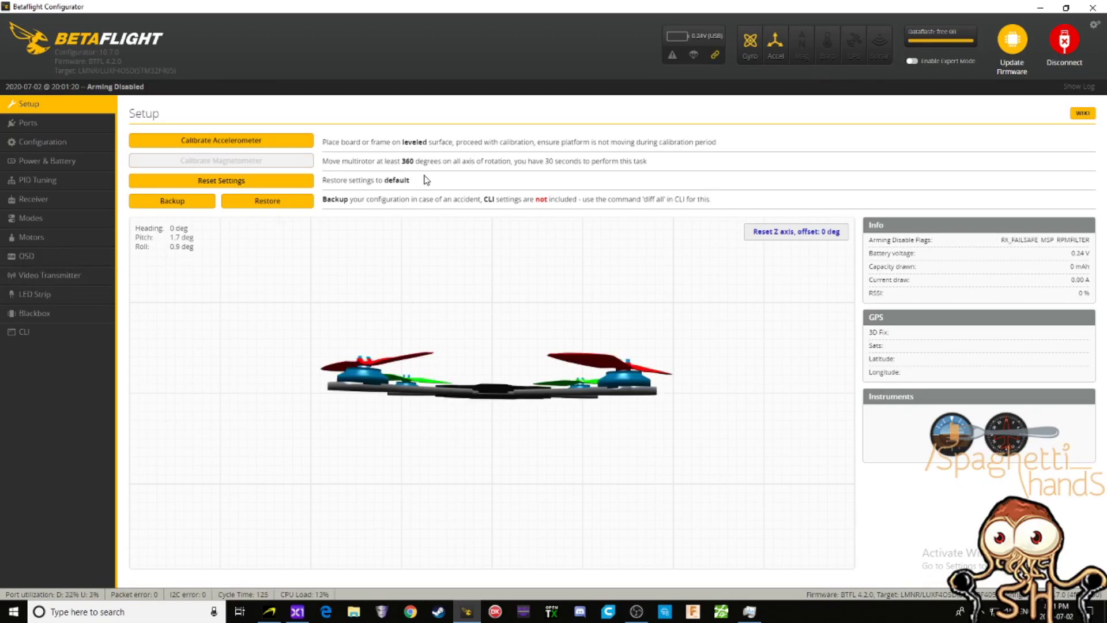
{"action": "left_click", "coordinate": [912, 62]}
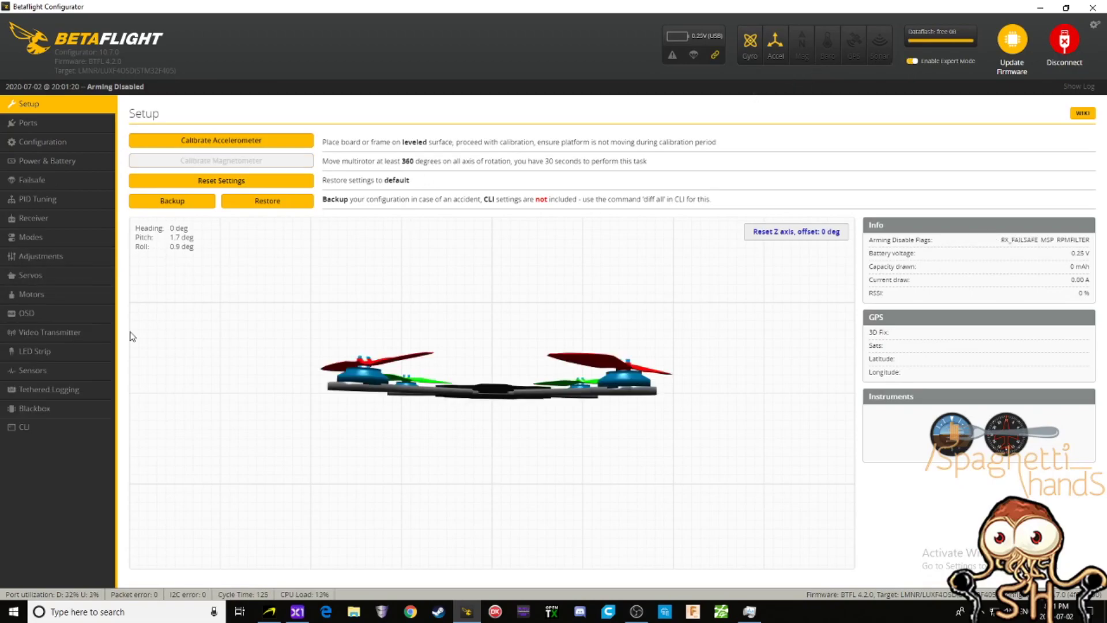
- Display only the Debug graphs in the sensor plots to read the SmartAudio power values, and disconnect the flight controller
{"action": "left_click", "coordinate": [44, 372]}
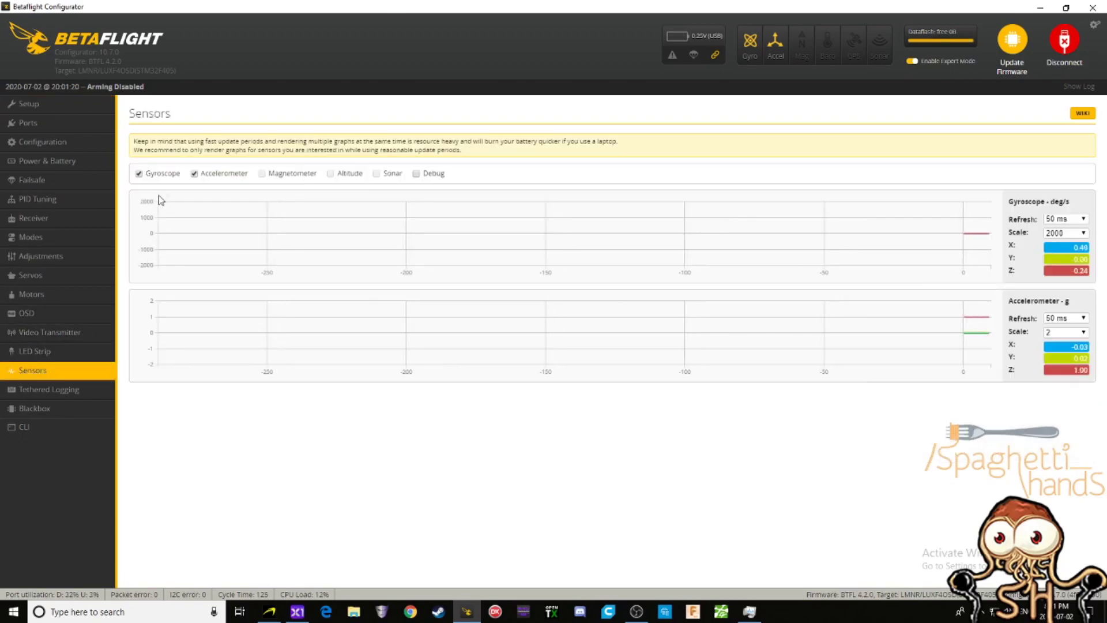
{"action": "left_click", "coordinate": [167, 176]}
{"action": "left_click", "coordinate": [222, 174]}
{"action": "left_click", "coordinate": [431, 174]}
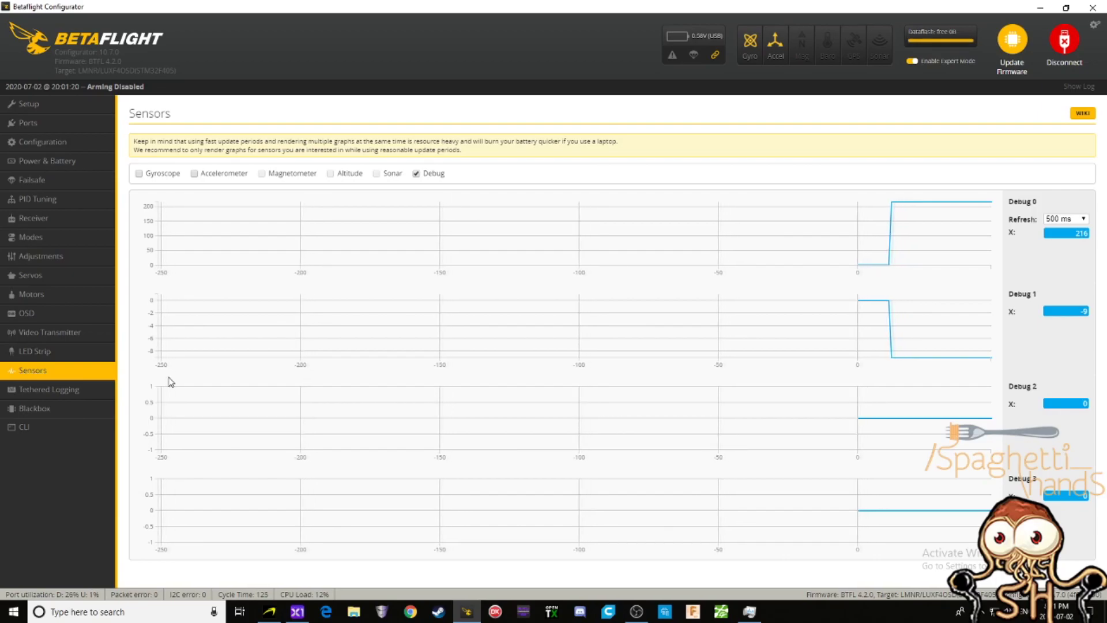
{"action": "left_click", "coordinate": [1064, 41]}
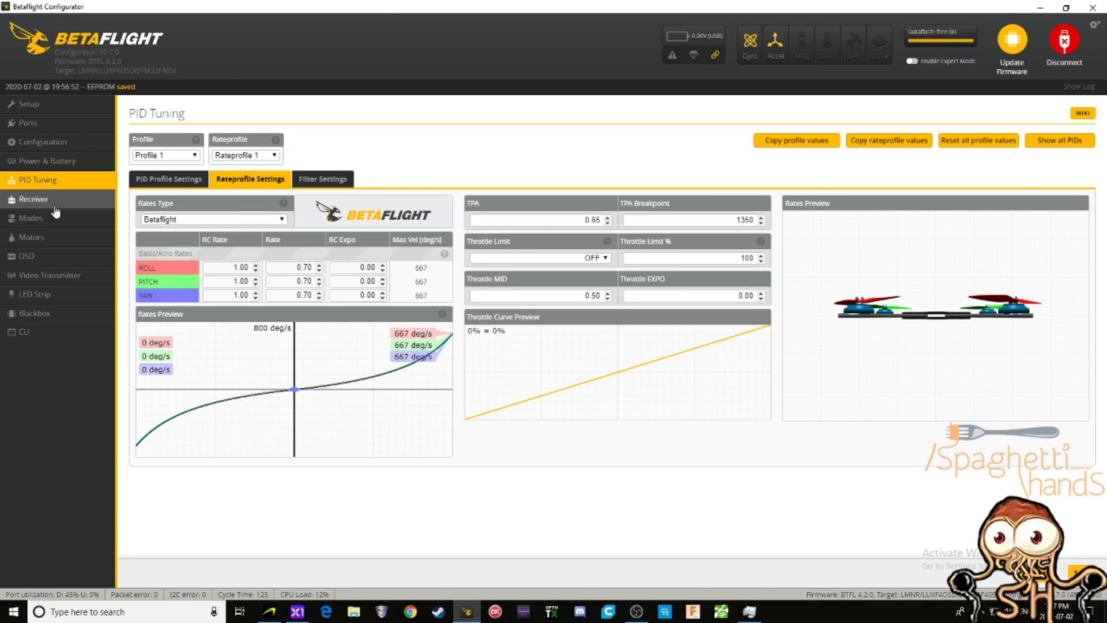
- Look through the Modes and OSD pages and open the LED strip configuration
{"action": "left_click", "coordinate": [58, 218]}
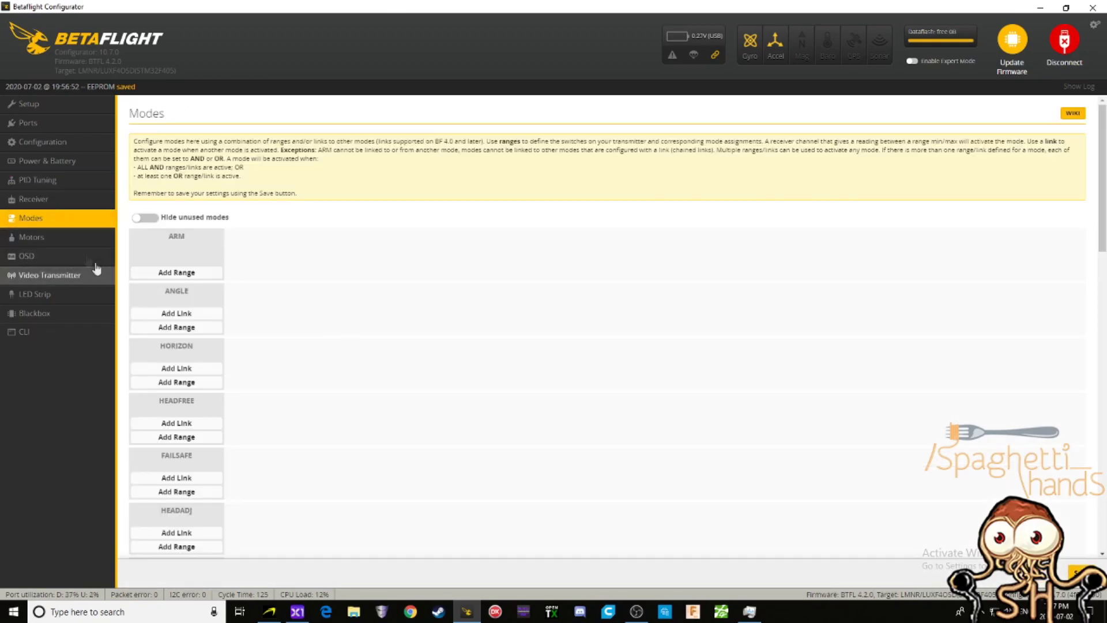
{"action": "left_click", "coordinate": [65, 255]}
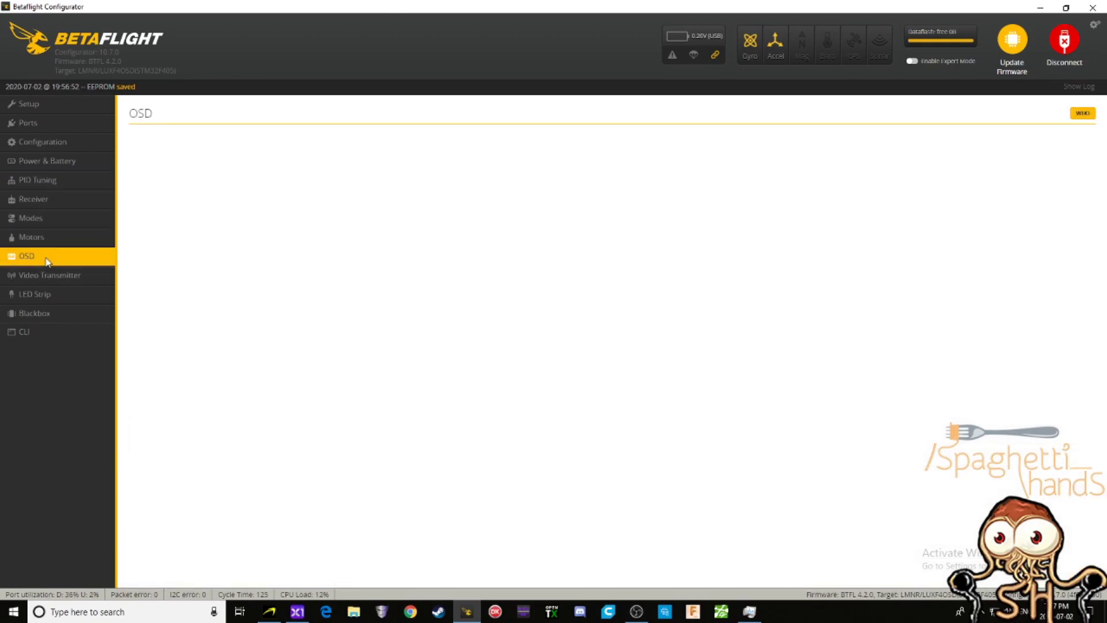
{"action": "left_click", "coordinate": [52, 297]}
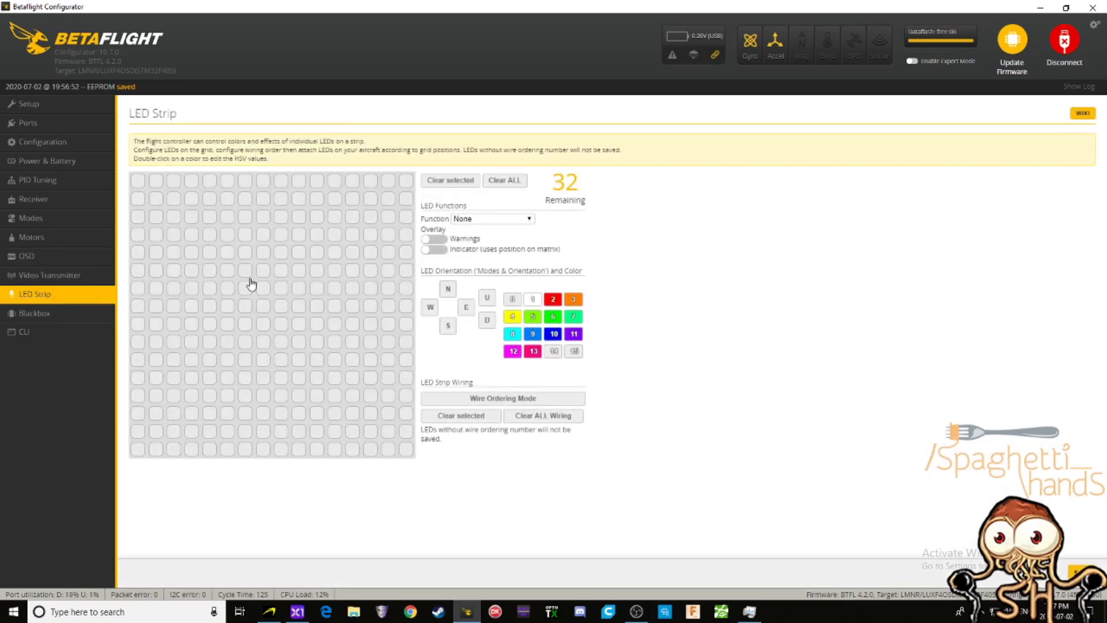